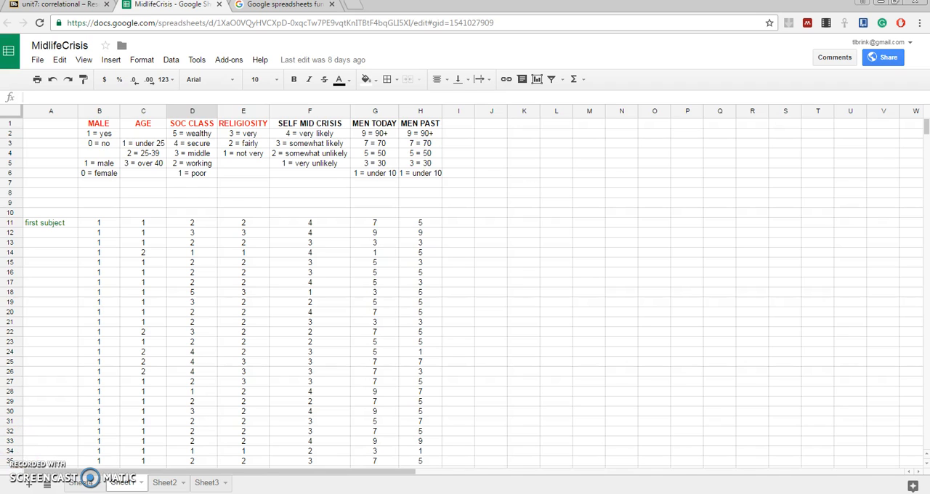
Download the current sheet as a comma-separated values file, saving it to the Floppy Disk Drive (A:)
{"action": "left_click", "coordinate": [37, 61]}
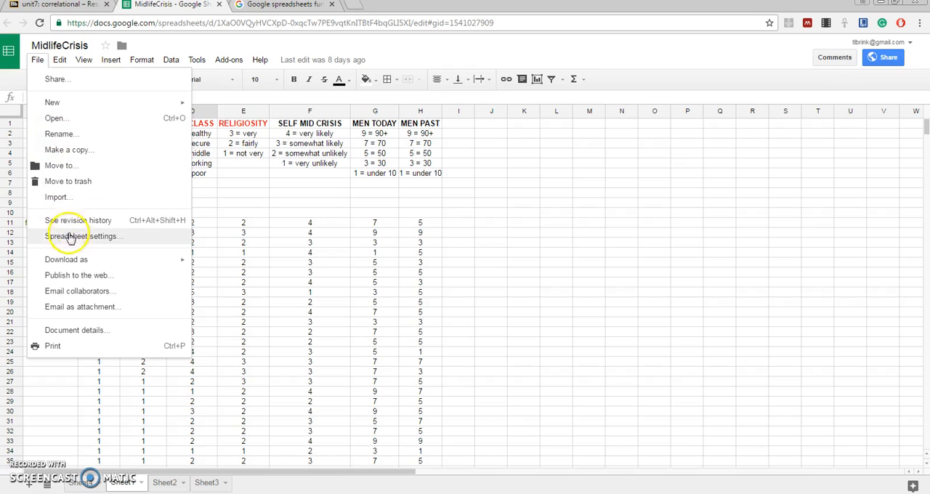
{"action": "mouse_move", "coordinate": [53, 260]}
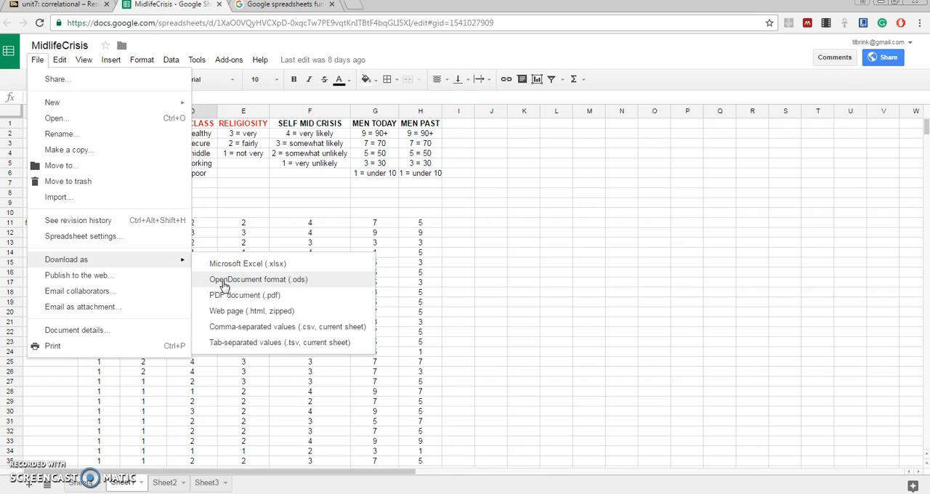
{"action": "left_click", "coordinate": [231, 331]}
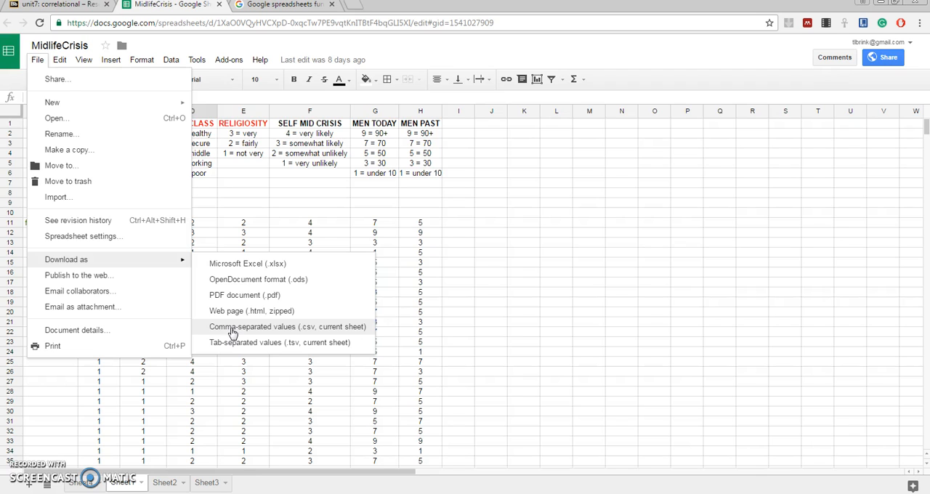
{"action": "left_click", "coordinate": [231, 328]}
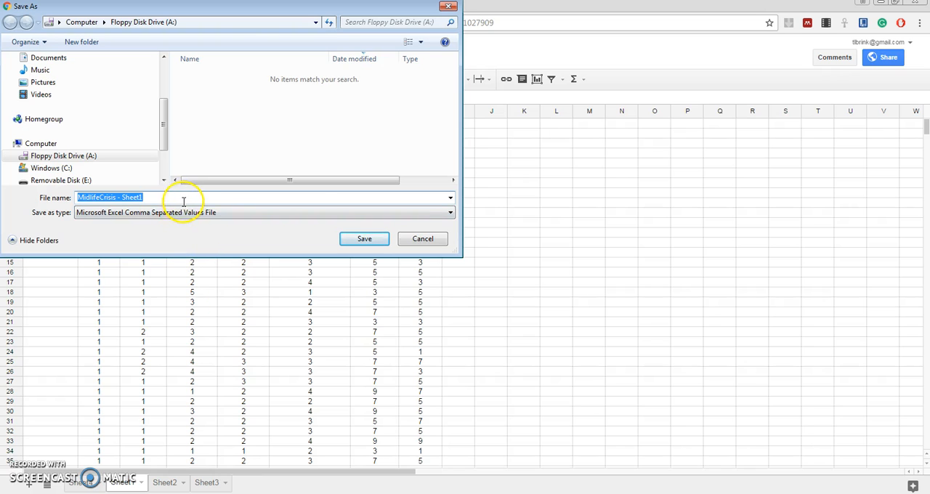
{"action": "left_click", "coordinate": [451, 212]}
{"action": "left_click", "coordinate": [433, 215]}
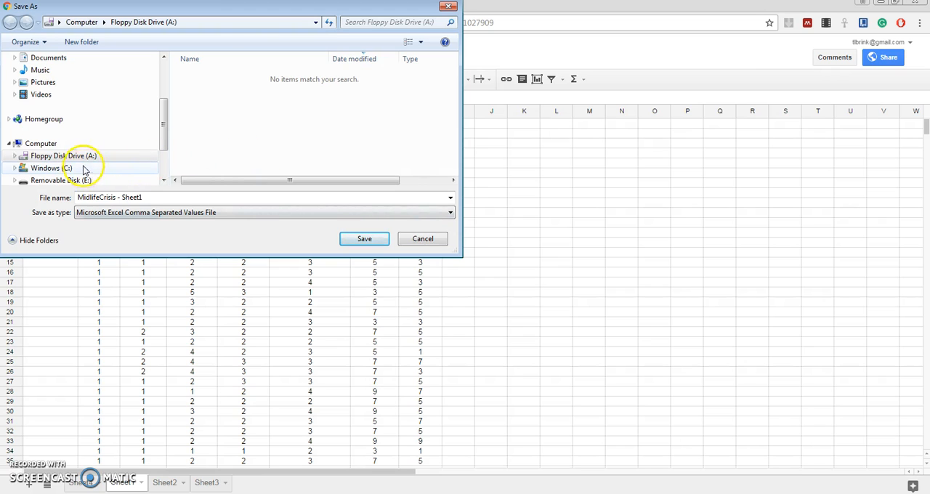
{"action": "left_click", "coordinate": [123, 156]}
{"action": "left_click", "coordinate": [361, 240]}
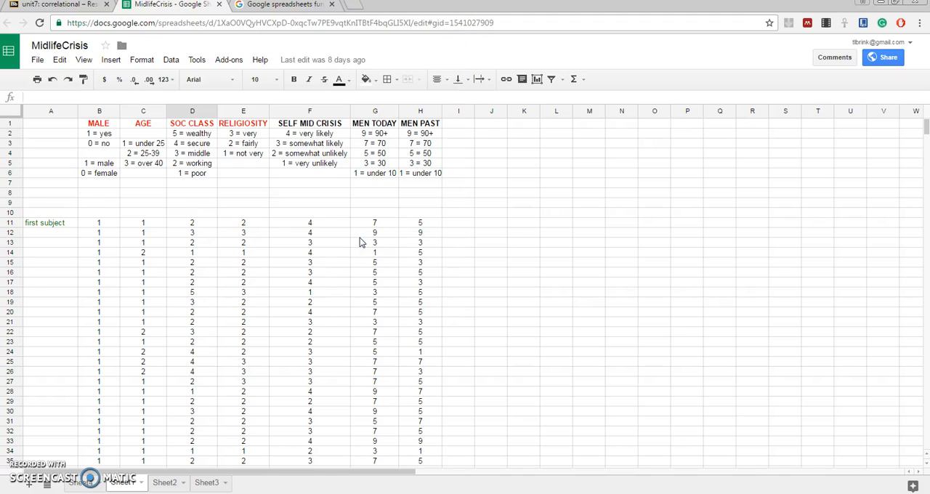
Open the downloaded MidlifeCrisis - Sheet1 file from the floppy drive in Excel
{"action": "left_click", "coordinate": [881, 4]}
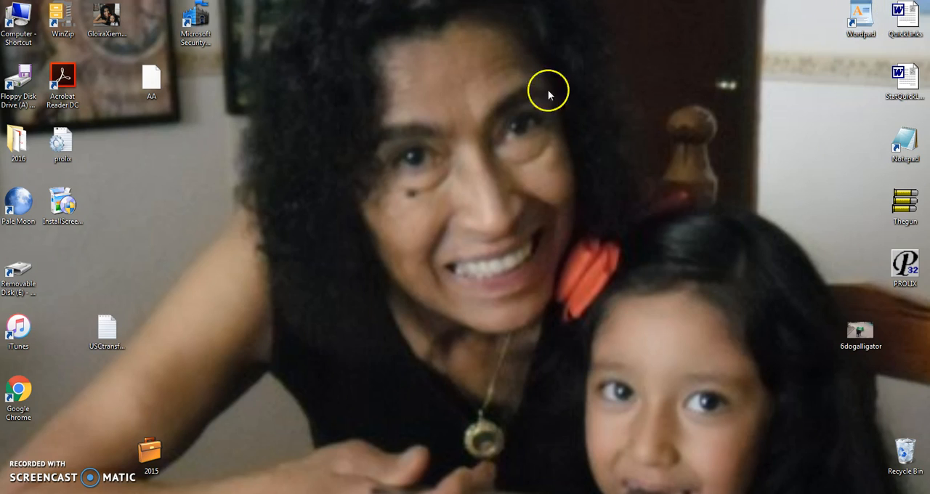
{"action": "double_click", "coordinate": [19, 81]}
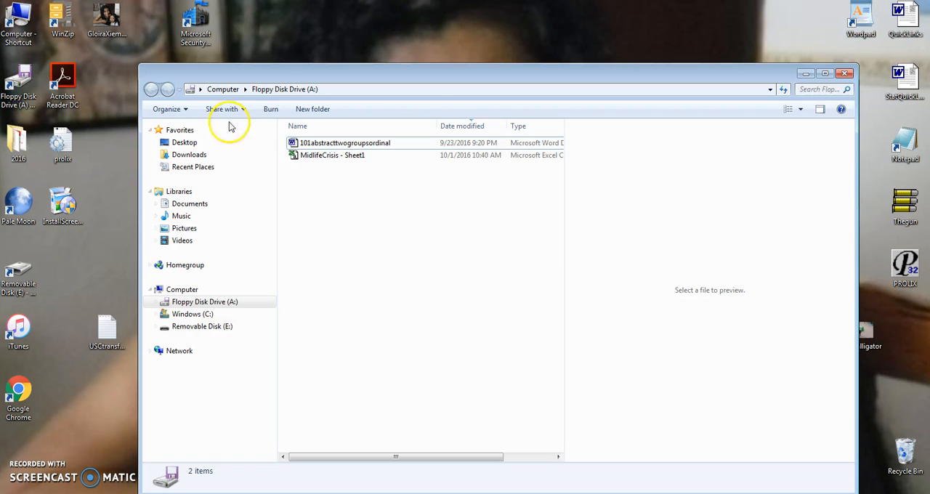
{"action": "double_click", "coordinate": [305, 157]}
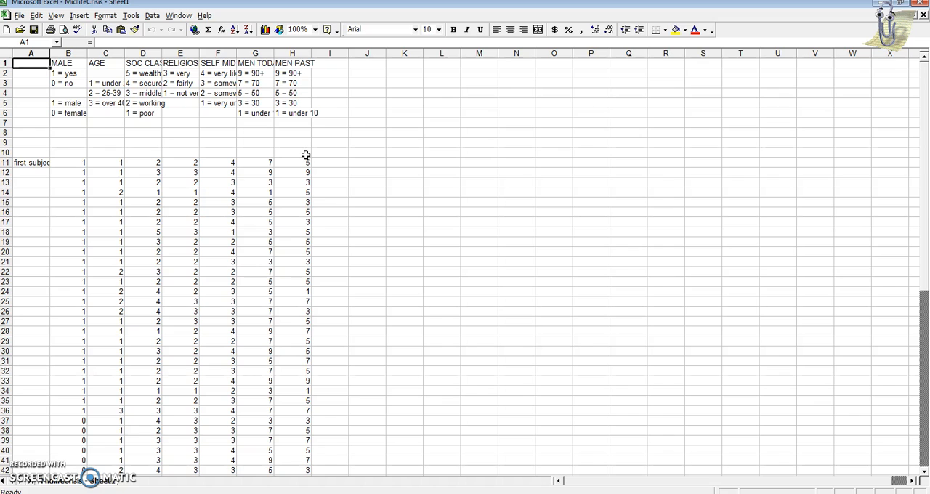
Scan down the MALE column to find where the male subjects end and the female subjects begin
{"action": "left_click", "coordinate": [70, 162]}
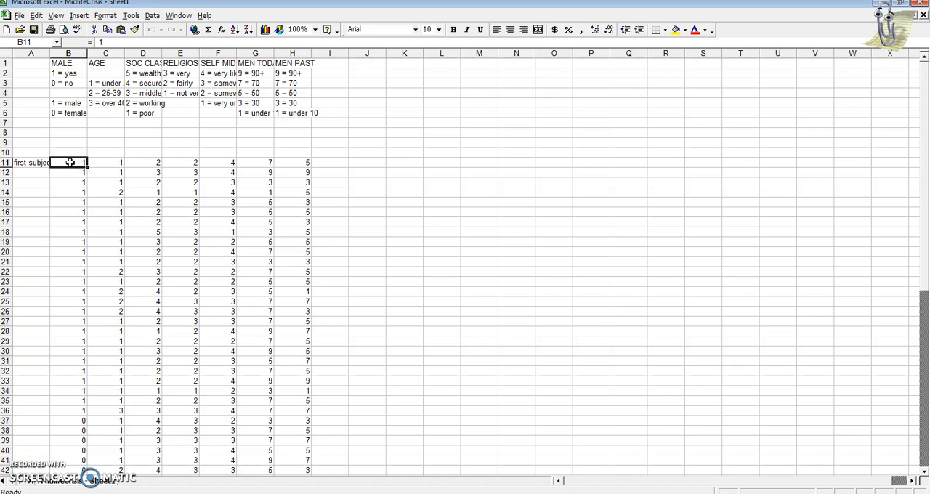
{"action": "key", "text": "Down"}
{"action": "key", "text": "Down"}
{"action": "key", "text": "Down"}
{"action": "key", "text": "Down"}
{"action": "key", "text": "Down"}
{"action": "key", "text": "Down"}
{"action": "key", "text": "Down"}
{"action": "key", "text": "Down"}
{"action": "key", "text": "Down"}
{"action": "key", "text": "Down"}
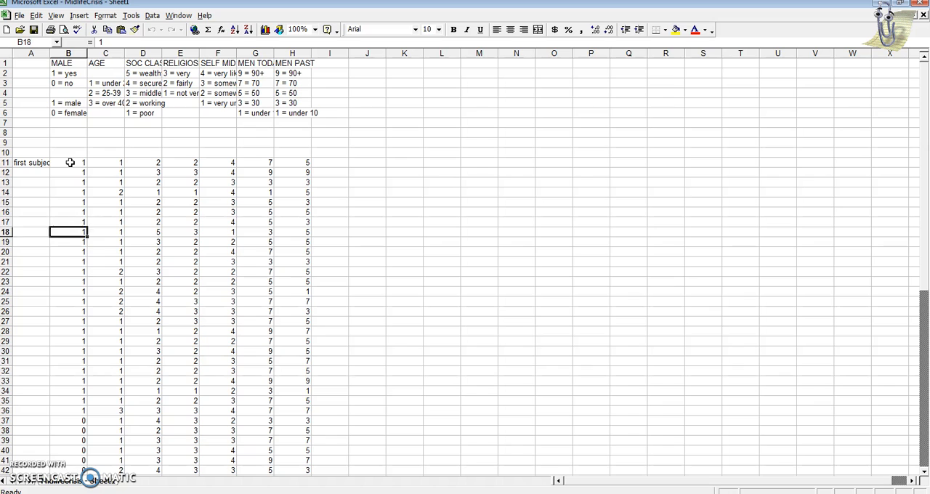
{"action": "key", "text": "Down"}
{"action": "key", "text": "Down"}
{"action": "key", "text": "Down"}
{"action": "key", "text": "Down"}
{"action": "key", "text": "Down"}
{"action": "key", "text": "Down"}
{"action": "key", "text": "Down"}
{"action": "key", "text": "Down"}
{"action": "key", "text": "Down"}
{"action": "key", "text": "Down"}
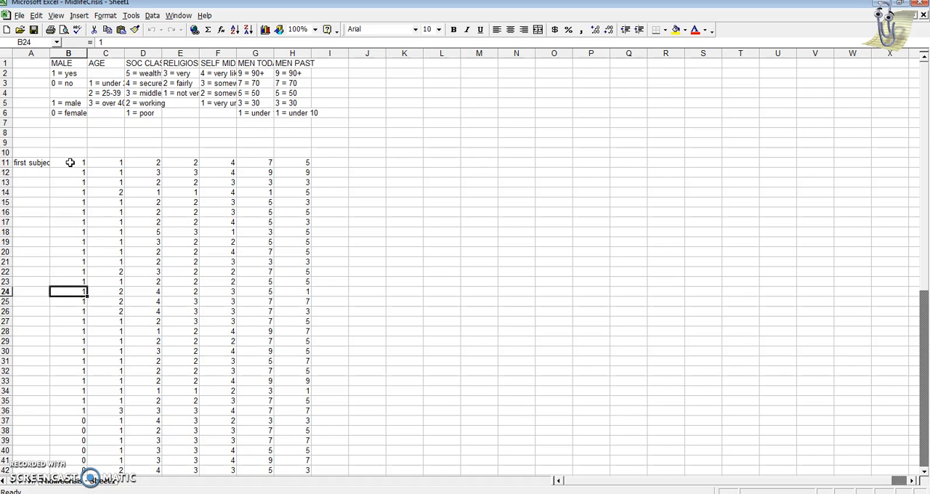
{"action": "key", "text": "Down"}
{"action": "key", "text": "Down"}
{"action": "key", "text": "Down"}
{"action": "key", "text": "Down"}
{"action": "key", "text": "Down"}
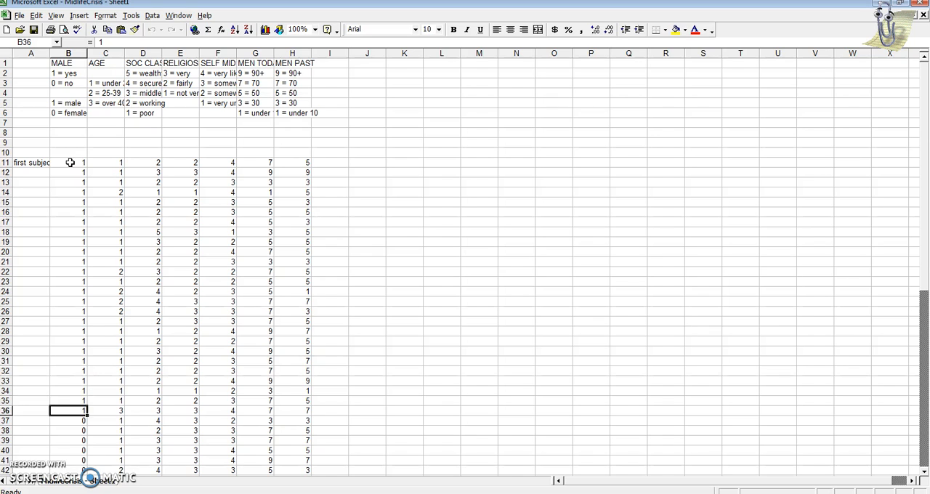
{"action": "key", "text": "Down"}
{"action": "key", "text": "Down"}
{"action": "key", "text": "Down"}
{"action": "key", "text": "Down"}
{"action": "key", "text": "Down"}
{"action": "key", "text": "Down"}
{"action": "key", "text": "Down"}
{"action": "key", "text": "Down"}
{"action": "key", "text": "Down"}
{"action": "key", "text": "Down"}
{"action": "key", "text": "Down"}
{"action": "key", "text": "Down"}
{"action": "key", "text": "Down"}
{"action": "key", "text": "Down"}
{"action": "key", "text": "Down"}
{"action": "key", "text": "Down"}
{"action": "key", "text": "Down"}
{"action": "key", "text": "Down"}
{"action": "key", "text": "Down"}
{"action": "key", "text": "Down"}
{"action": "key", "text": "Down"}
{"action": "key", "text": "Down"}
{"action": "key", "text": "Down"}
{"action": "key", "text": "Down"}
{"action": "key", "text": "Down"}
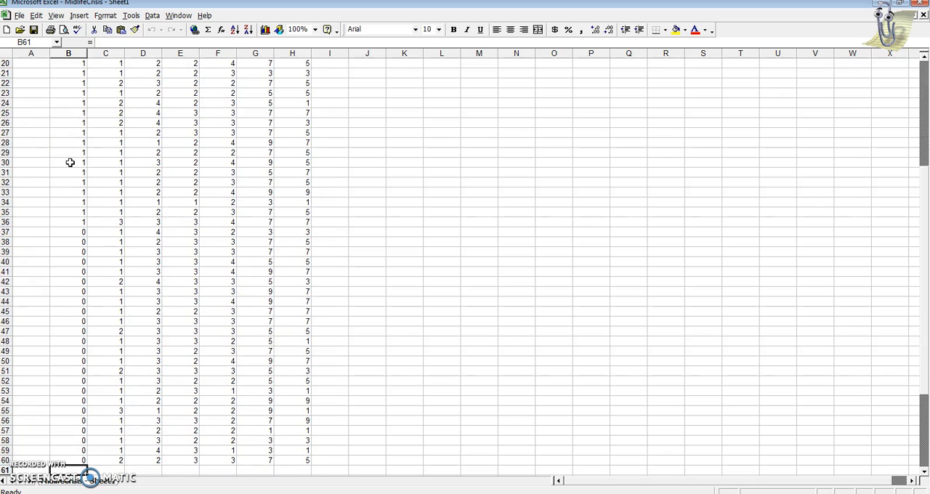
{"action": "key", "text": "Up"}
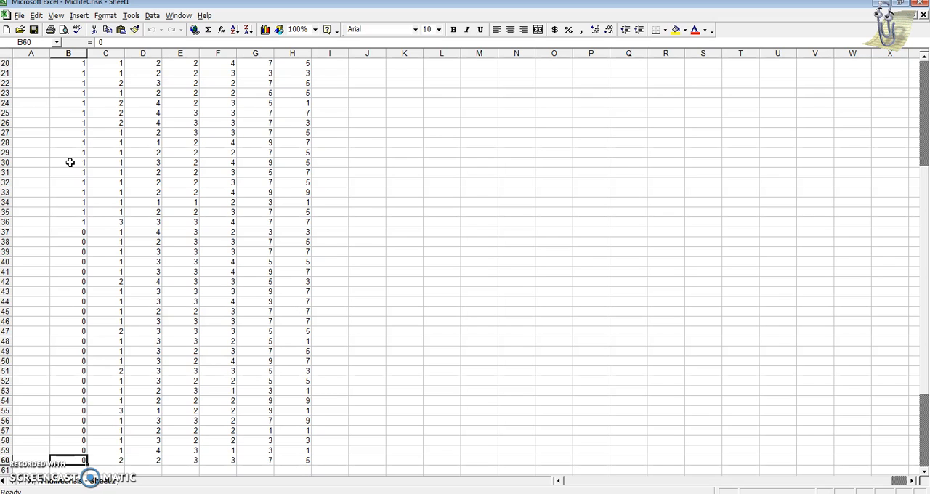
{"action": "key", "text": "Up"}
{"action": "key", "text": "Up"}
{"action": "key", "text": "Up"}
{"action": "key", "text": "Up"}
{"action": "key", "text": "Up"}
{"action": "key", "text": "Up"}
{"action": "key", "text": "Up"}
{"action": "key", "text": "Up"}
{"action": "key", "text": "Up"}
{"action": "key", "text": "Up"}
{"action": "key", "text": "Up"}
{"action": "key", "text": "Up"}
{"action": "key", "text": "Up"}
{"action": "key", "text": "Up"}
{"action": "key", "text": "Up"}
{"action": "key", "text": "Up"}
{"action": "key", "text": "Up"}
{"action": "key", "text": "Up"}
{"action": "key", "text": "Up"}
{"action": "key", "text": "Up"}
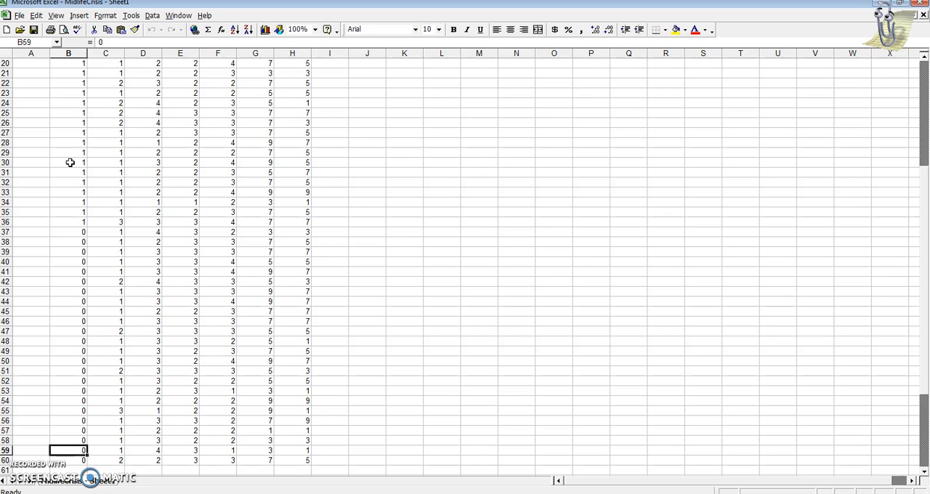
{"action": "key", "text": "Up"}
{"action": "key", "text": "Up"}
{"action": "key", "text": "Up"}
{"action": "key", "text": "Up"}
{"action": "key", "text": "Up"}
{"action": "key", "text": "Up"}
{"action": "key", "text": "Up"}
{"action": "key", "text": "Up"}
{"action": "key", "text": "Up"}
{"action": "key", "text": "Up"}
{"action": "key", "text": "Up"}
{"action": "key", "text": "Up"}
{"action": "key", "text": "Up"}
{"action": "key", "text": "Up"}
{"action": "key", "text": "Up"}
{"action": "key", "text": "Up"}
{"action": "key", "text": "Up"}
{"action": "key", "text": "Up"}
{"action": "key", "text": "Up"}
{"action": "key", "text": "Up"}
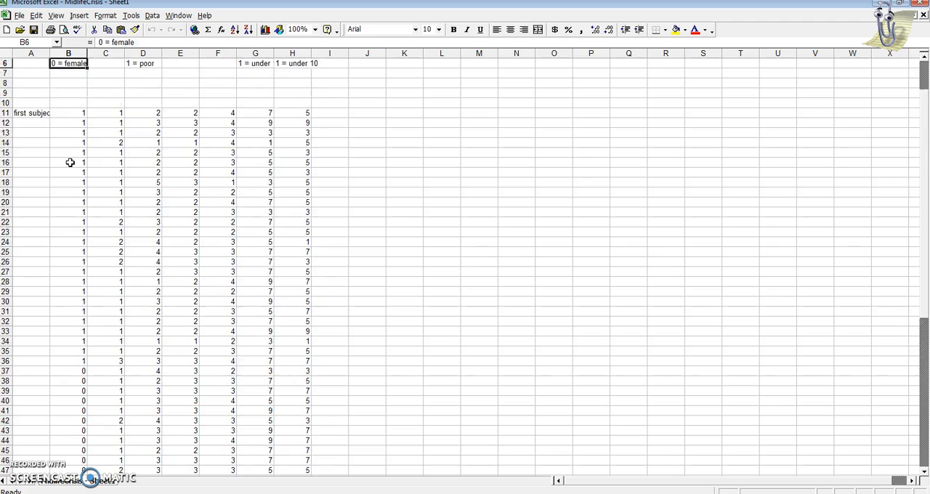
{"action": "key", "text": "Down"}
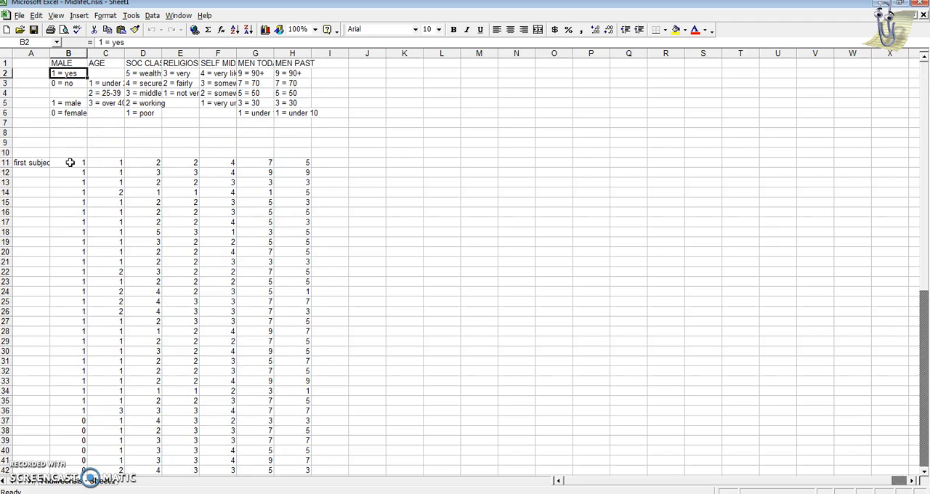
Label C8 'male mean' and C9 'female mean', widening columns D and C to fit the text
{"action": "left_click_drag", "start_coordinate": [161, 53], "coordinate": [171, 54]}
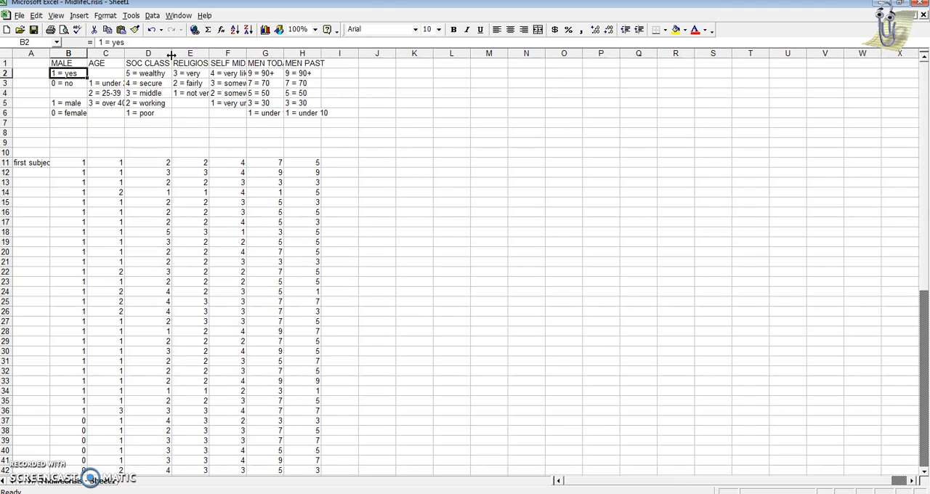
{"action": "left_click", "coordinate": [112, 132]}
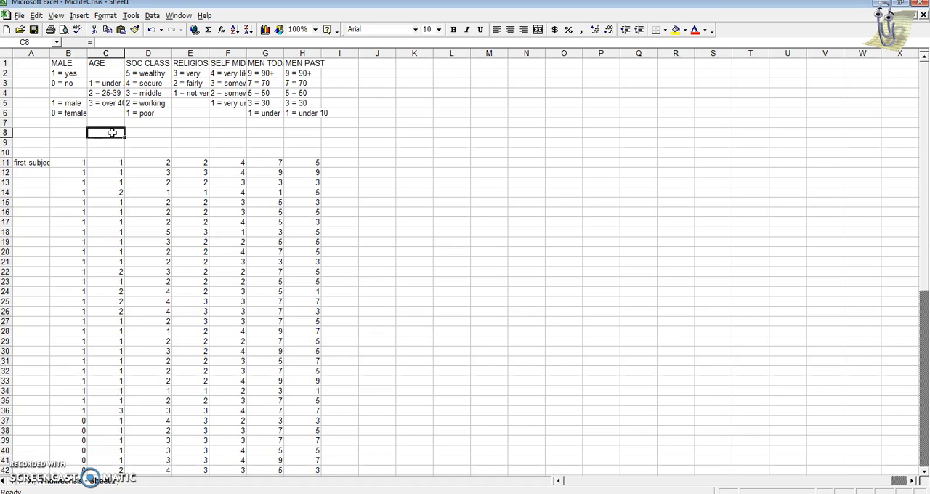
{"action": "type", "text": "male mean"}
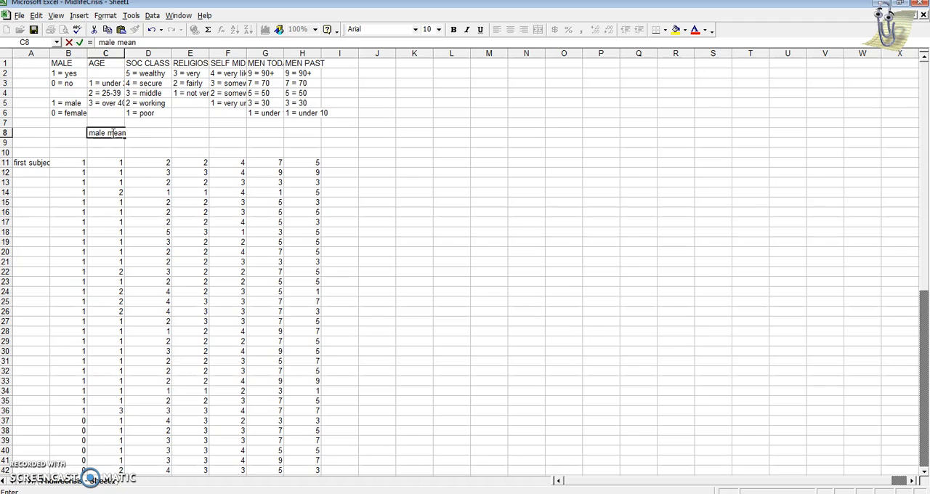
{"action": "key", "text": "Return"}
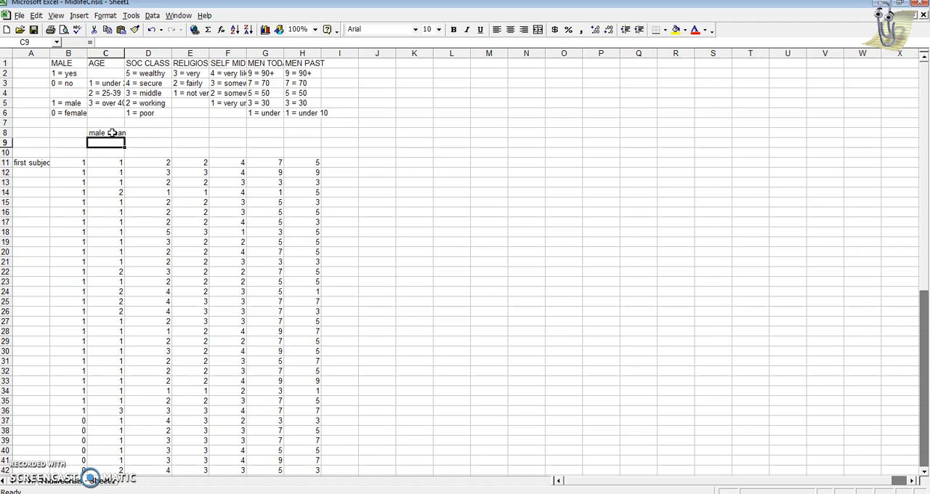
{"action": "type", "text": "female mean"}
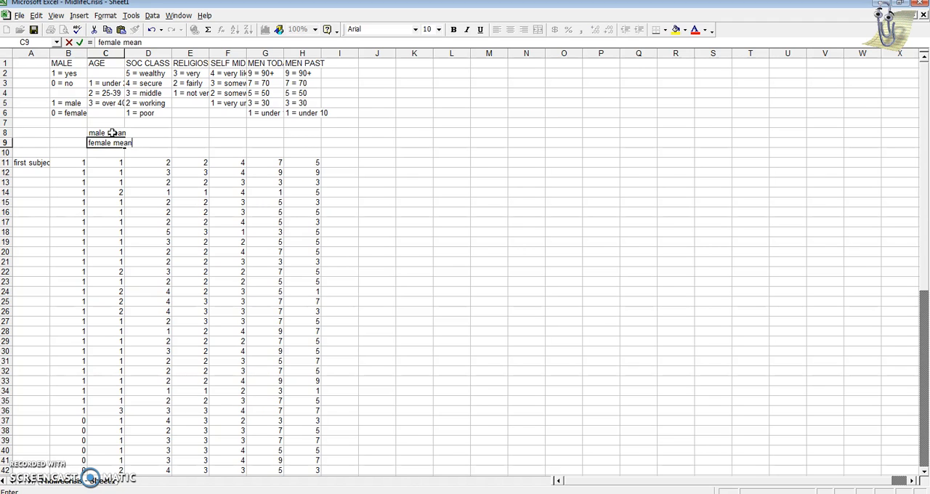
{"action": "key", "text": "Return"}
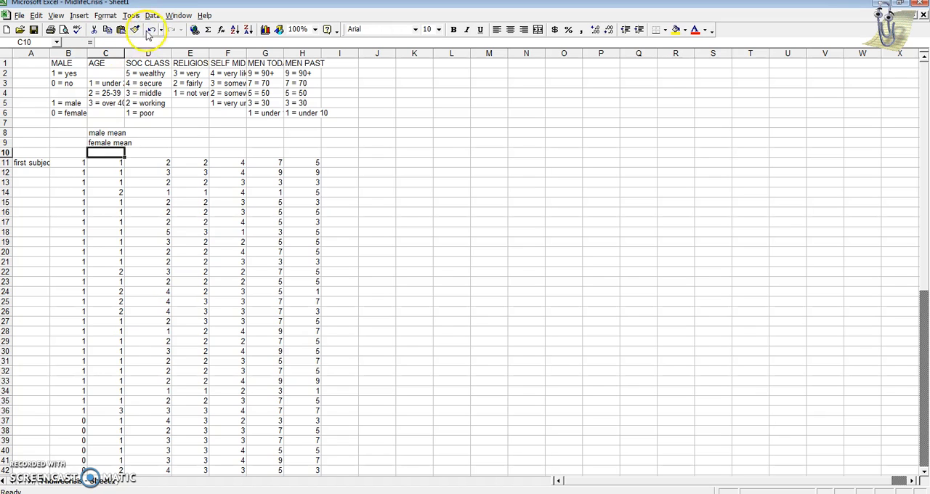
{"action": "left_click_drag", "start_coordinate": [124, 53], "coordinate": [143, 53]}
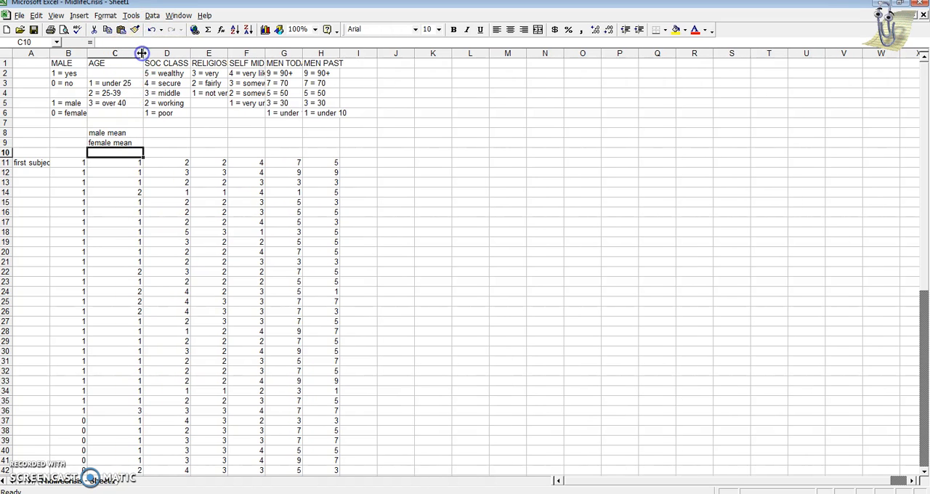
In D8, insert an AVERAGE function over the male subjects' SOC CLASS values, range D11:D36
{"action": "left_click", "coordinate": [159, 133]}
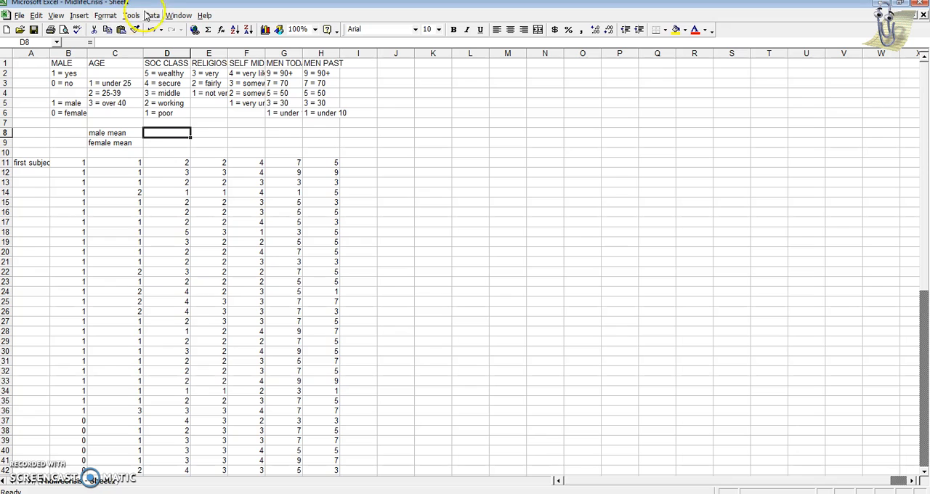
{"action": "left_click", "coordinate": [220, 30]}
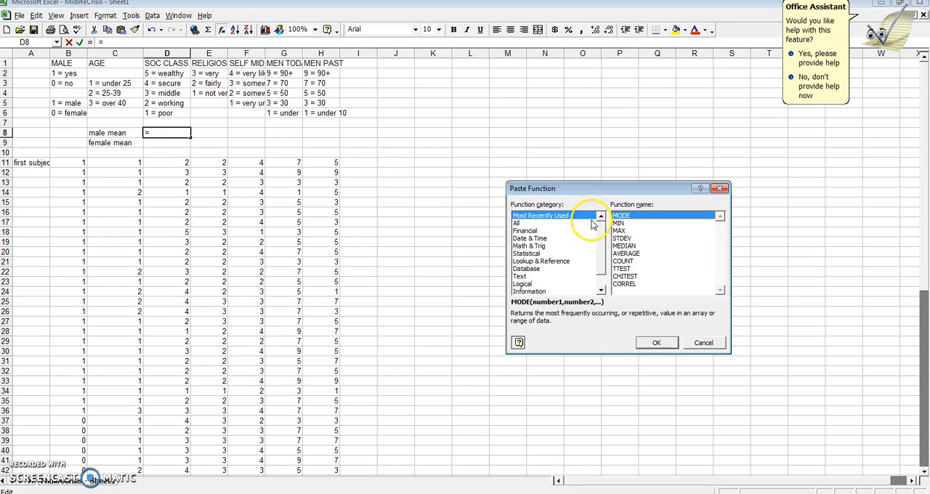
{"action": "left_click", "coordinate": [624, 254]}
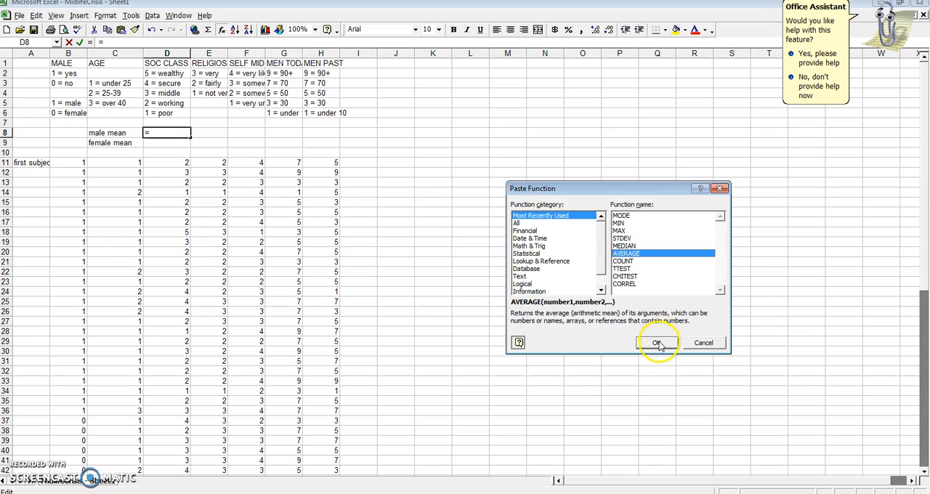
{"action": "left_click", "coordinate": [657, 342]}
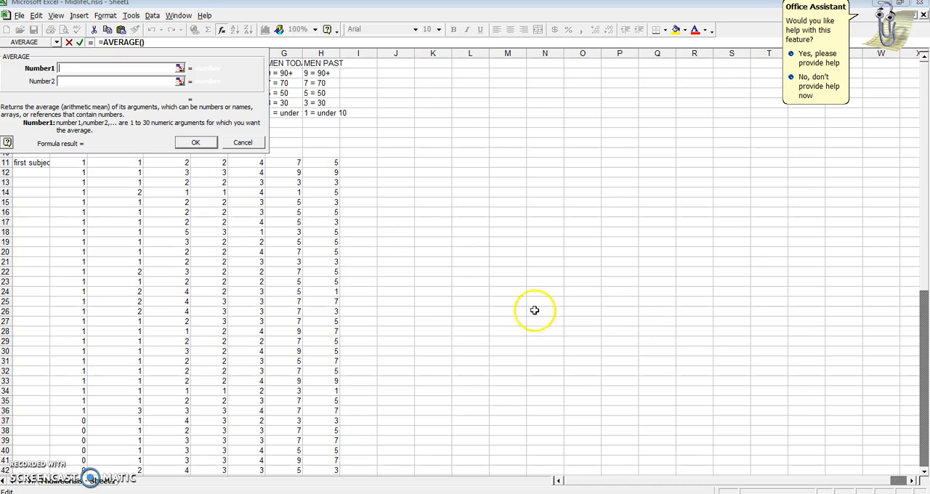
{"action": "left_click_drag", "start_coordinate": [199, 48], "coordinate": [649, 72]}
{"action": "left_click", "coordinate": [157, 163]}
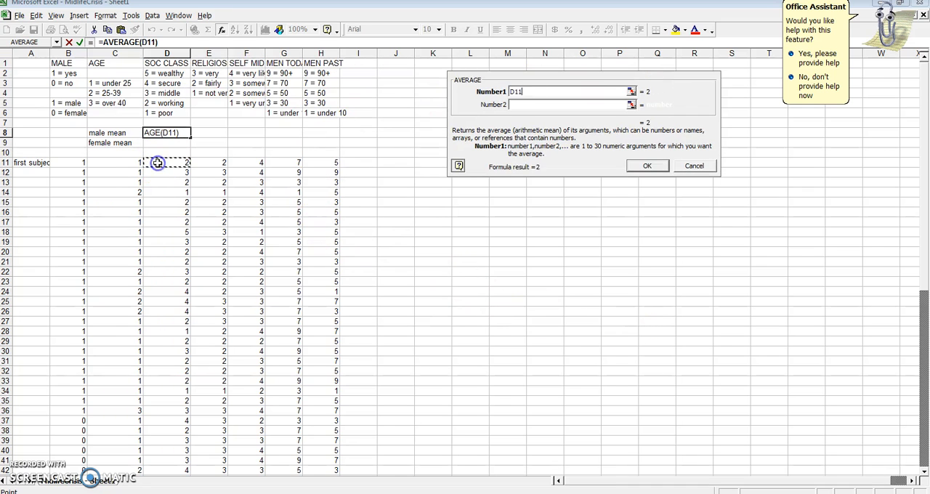
{"action": "type", "text": ":D44"}
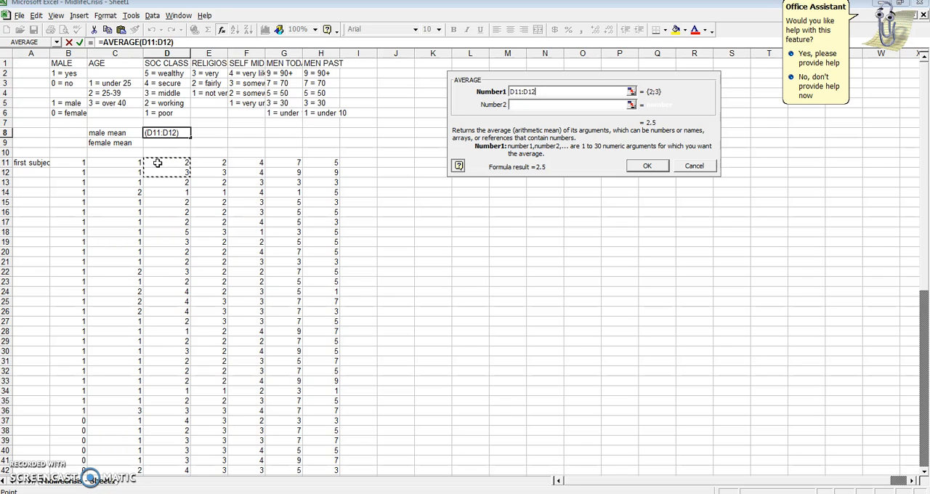
{"action": "key", "text": "shift+Down"}
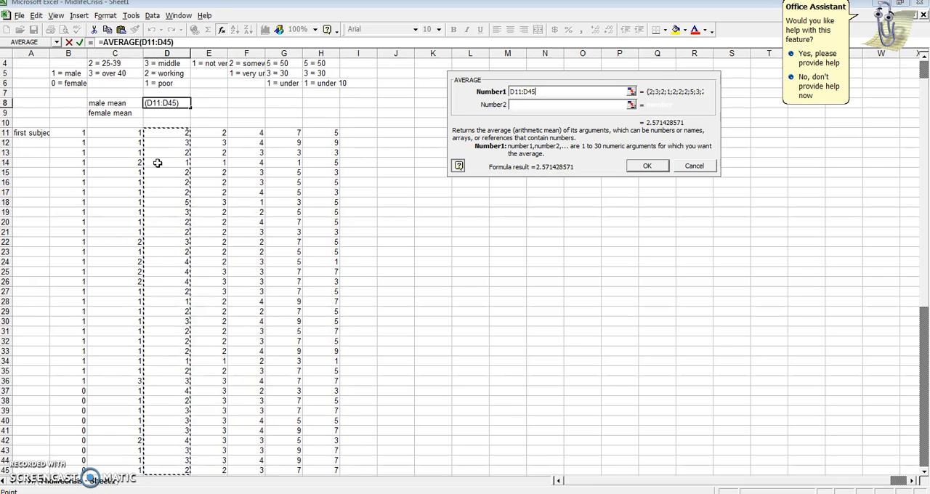
{"action": "key", "text": "shift+Up"}
{"action": "key", "text": "shift+Up"}
{"action": "key", "text": "shift+Up"}
{"action": "key", "text": "shift+Up"}
{"action": "key", "text": "shift+Up"}
{"action": "key", "text": "shift+Up"}
{"action": "key", "text": "shift+Up"}
{"action": "key", "text": "shift+Up"}
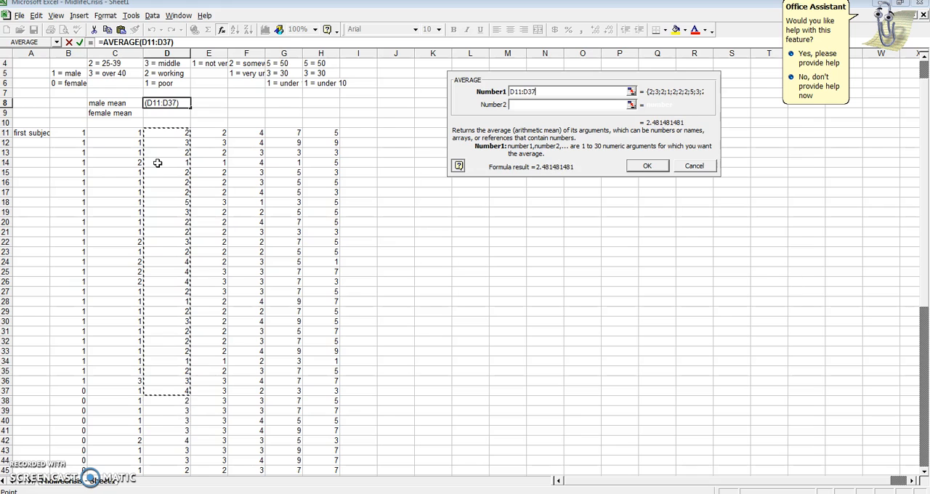
{"action": "key", "text": "shift+Up"}
{"action": "key", "text": "Return"}
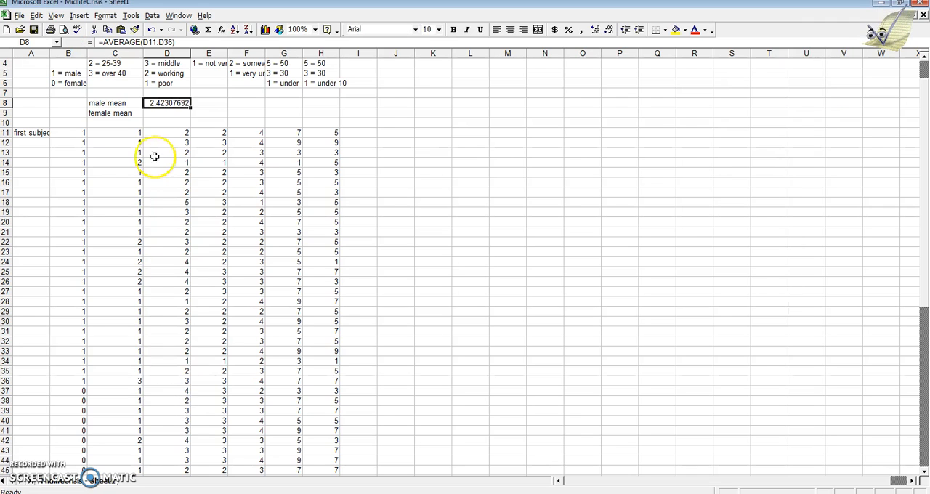
In D9, insert an AVERAGE function over the female subjects' SOC CLASS values, range D37:D60
{"action": "left_click", "coordinate": [157, 115]}
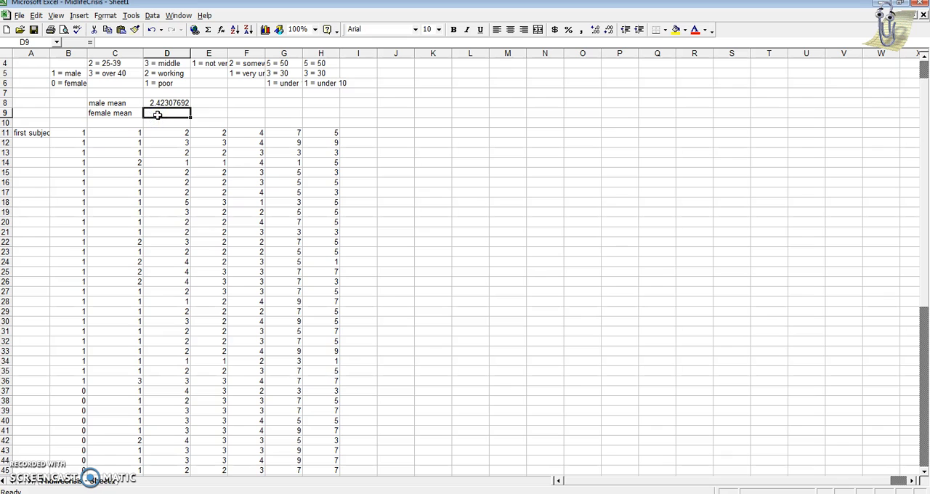
{"action": "left_click", "coordinate": [223, 29]}
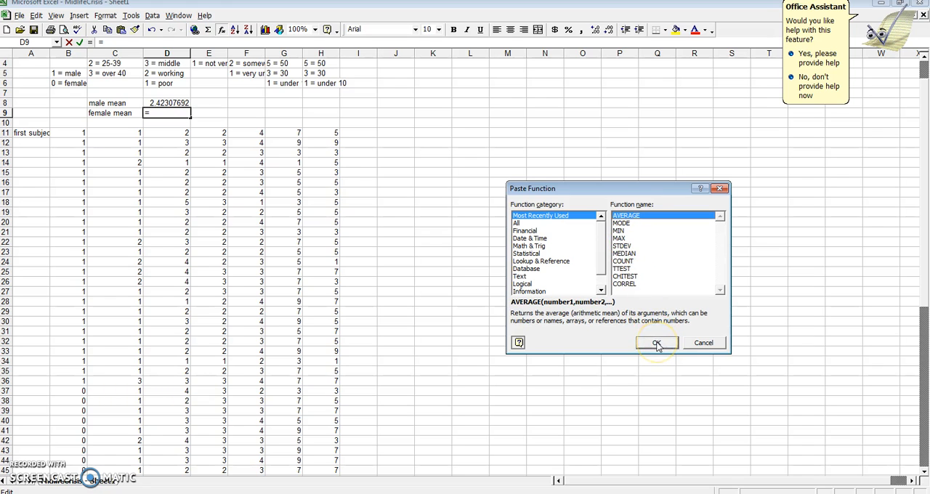
{"action": "left_click", "coordinate": [656, 344]}
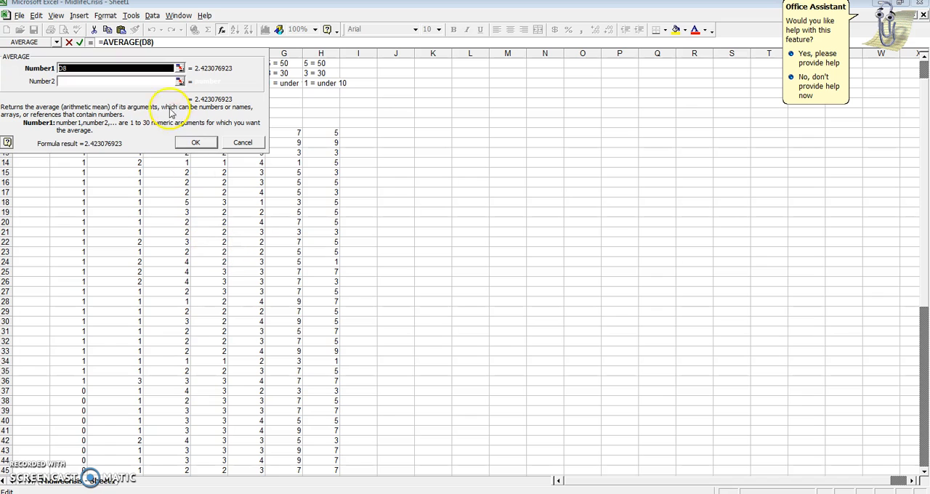
{"action": "left_click_drag", "start_coordinate": [155, 53], "coordinate": [504, 71]}
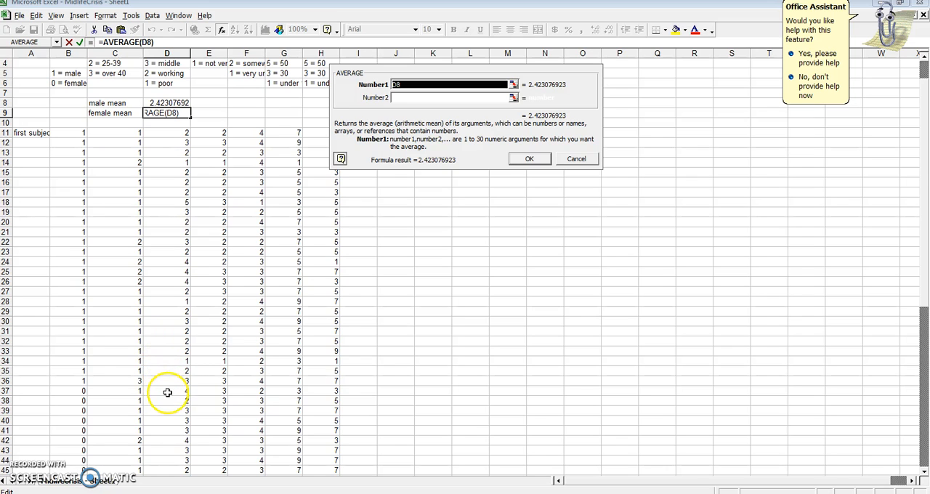
{"action": "left_click_drag", "start_coordinate": [170, 393], "coordinate": [170, 393]}
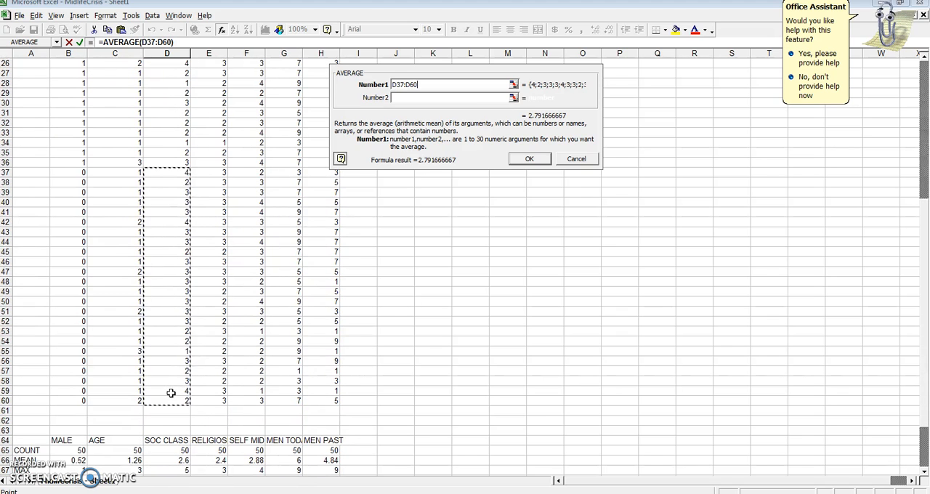
{"action": "key", "text": "Return"}
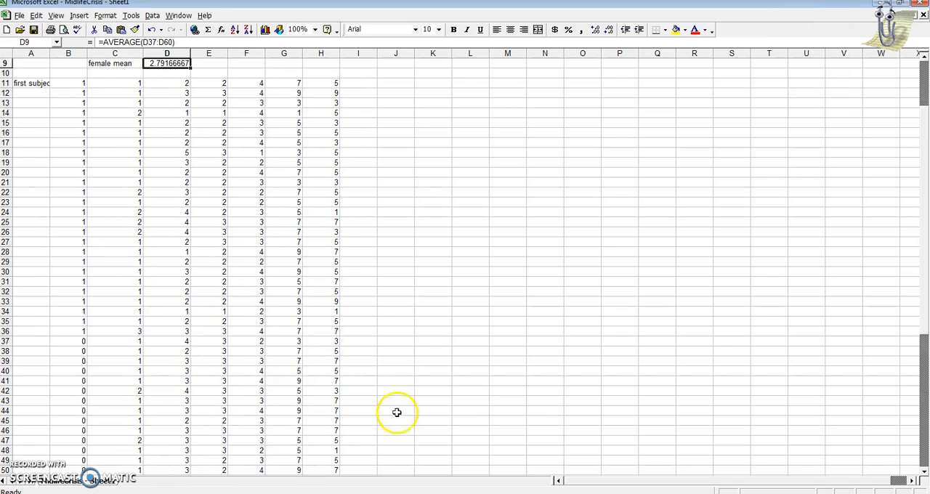
Label K9 't-test p value ='
{"action": "left_click_drag", "start_coordinate": [919, 370], "coordinate": [925, 283]}
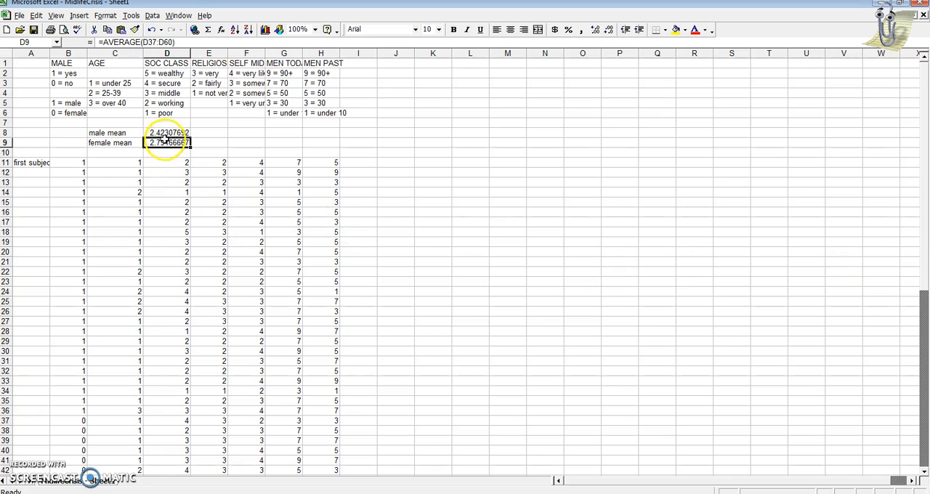
{"action": "left_click", "coordinate": [430, 143]}
{"action": "type", "text": "t-test p value"}
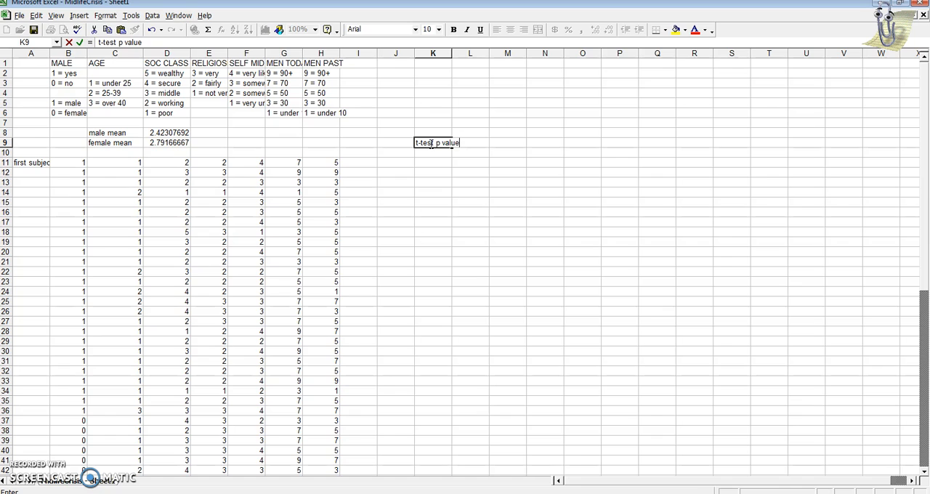
{"action": "key", "text": "Tab"}
{"action": "key", "text": "Tab"}
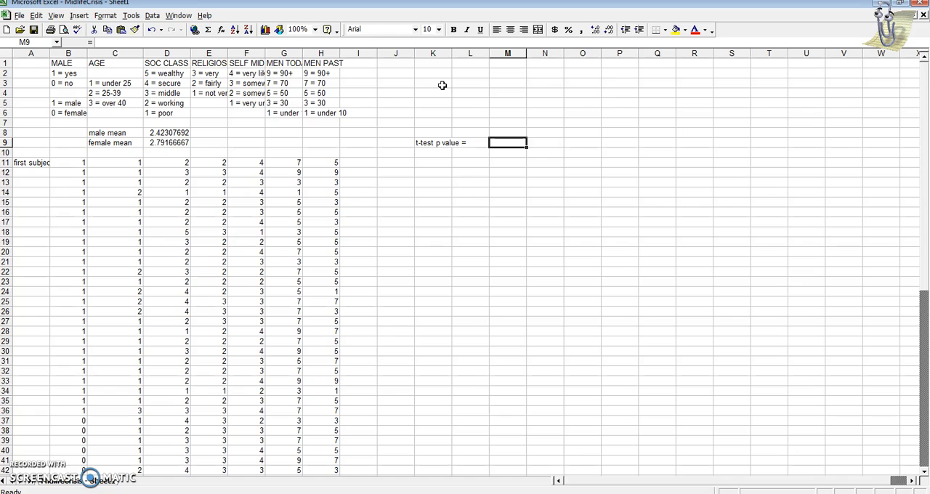
In M9, insert a TTEST function from the Statistical category with Array1 set to the male SOC CLASS range D11:D36
{"action": "left_click", "coordinate": [221, 29]}
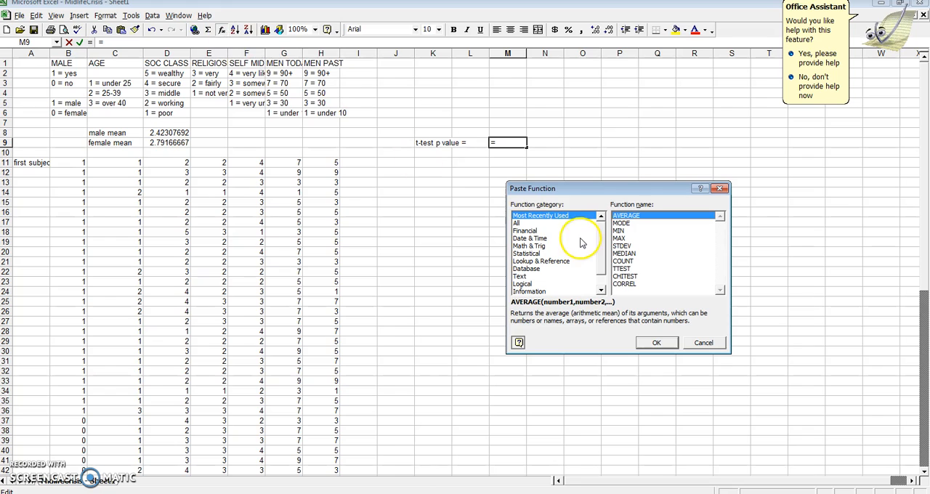
{"action": "left_click", "coordinate": [533, 253]}
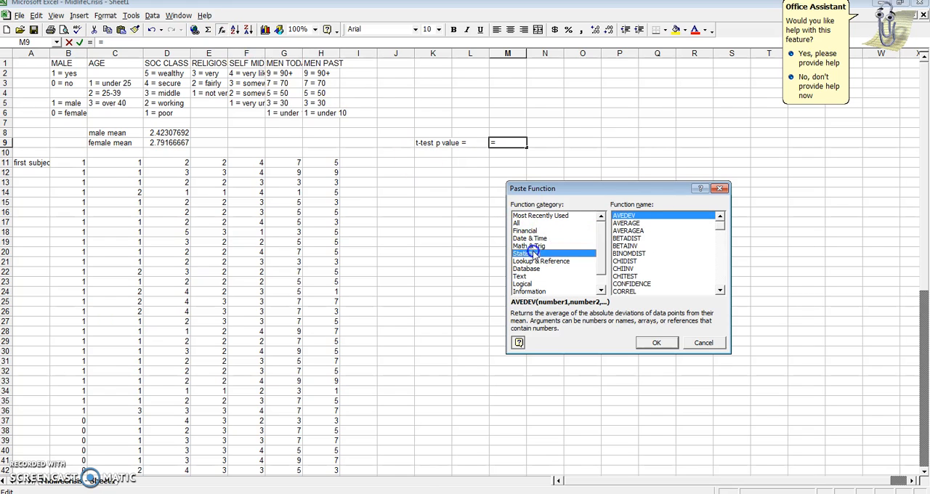
{"action": "left_click_drag", "start_coordinate": [718, 223], "coordinate": [716, 283]}
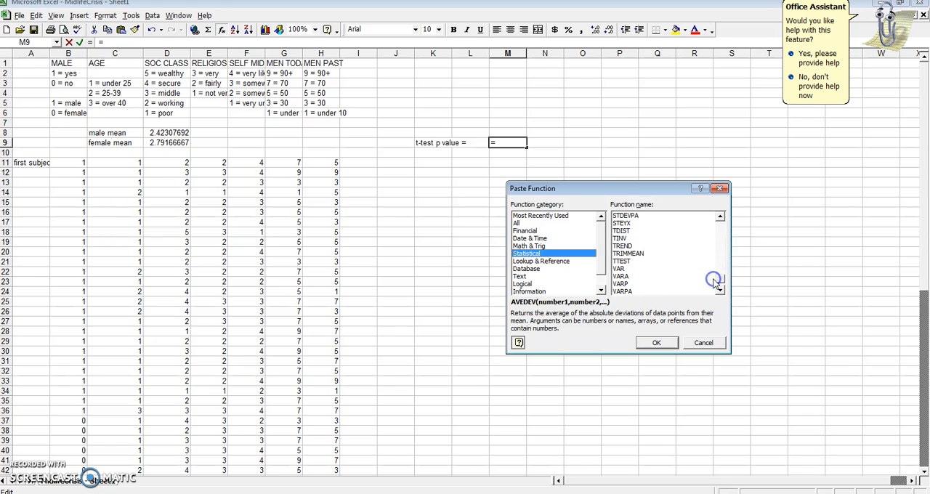
{"action": "left_click", "coordinate": [629, 262]}
{"action": "left_click", "coordinate": [655, 342]}
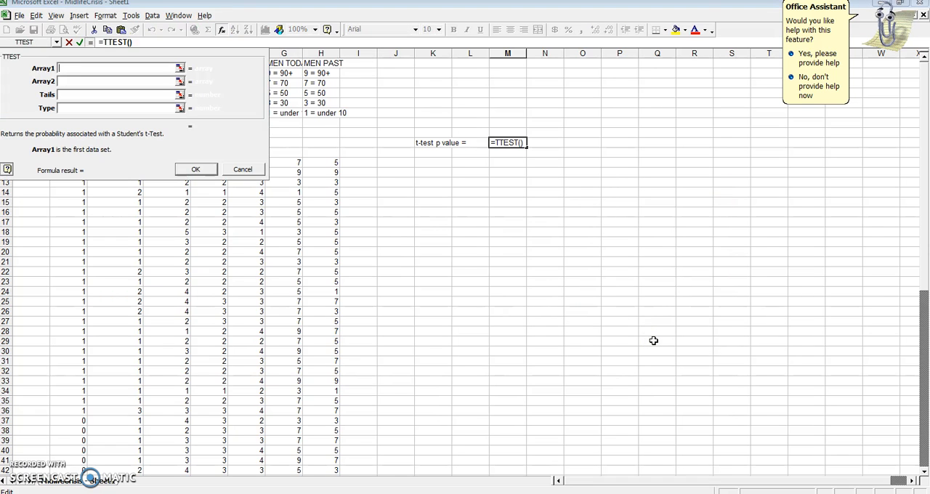
{"action": "left_click_drag", "start_coordinate": [215, 59], "coordinate": [644, 132]}
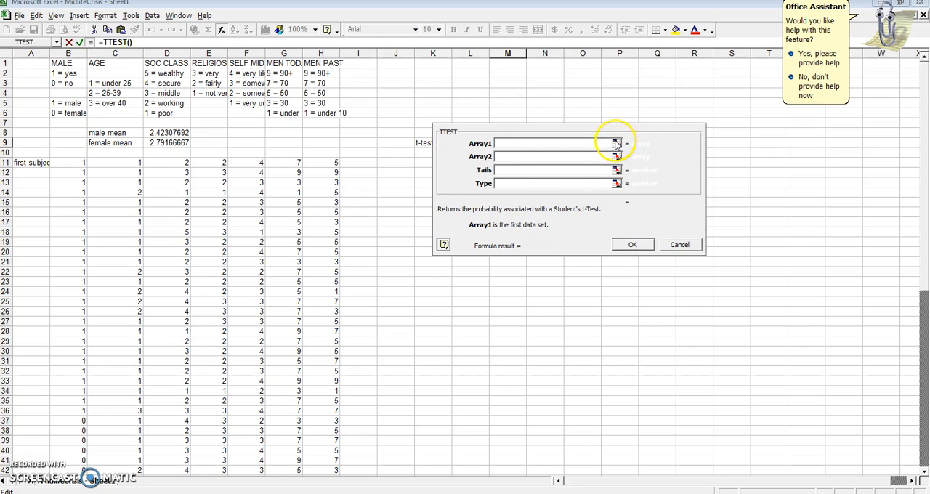
{"action": "left_click", "coordinate": [616, 145]}
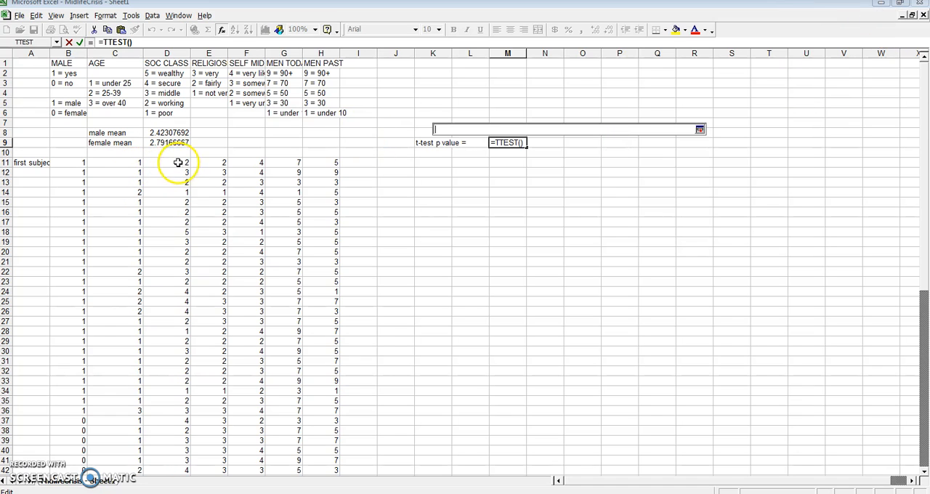
{"action": "left_click", "coordinate": [174, 163]}
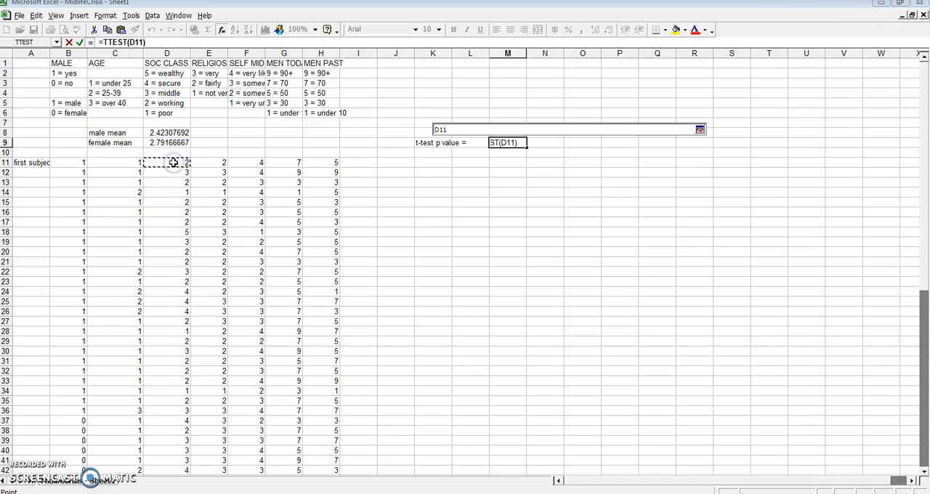
{"action": "key", "text": "shift+Down"}
{"action": "key", "text": "shift+Down"}
{"action": "key", "text": "shift+Down"}
{"action": "key", "text": "shift+Down"}
{"action": "key", "text": "shift+Down"}
{"action": "key", "text": "shift+Down"}
{"action": "key", "text": "shift+Down"}
{"action": "key", "text": "shift+Down"}
{"action": "key", "text": "shift+Down"}
{"action": "key", "text": "shift+Down"}
{"action": "key", "text": "shift+Down"}
{"action": "key", "text": "shift+Down"}
{"action": "key", "text": "shift+Down"}
{"action": "key", "text": "shift+Down"}
{"action": "key", "text": "shift+Down"}
{"action": "key", "text": "shift+Down"}
{"action": "key", "text": "shift+Down"}
{"action": "key", "text": "shift+Down"}
{"action": "key", "text": "shift+Down"}
{"action": "key", "text": "shift+Down"}
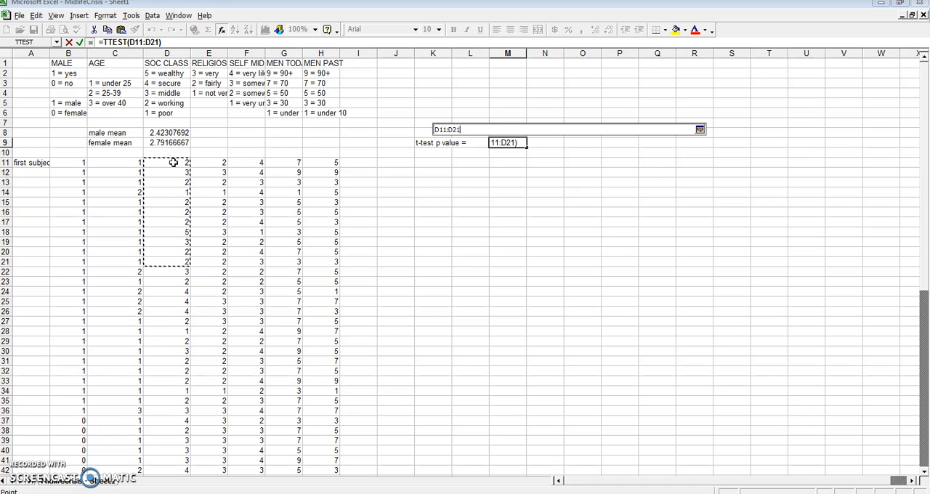
{"action": "key", "text": "shift+Up"}
{"action": "key", "text": "shift+Up"}
{"action": "key", "text": "shift+Up"}
{"action": "key", "text": "shift+Up"}
{"action": "key", "text": "shift+Up"}
{"action": "key", "text": "Return"}
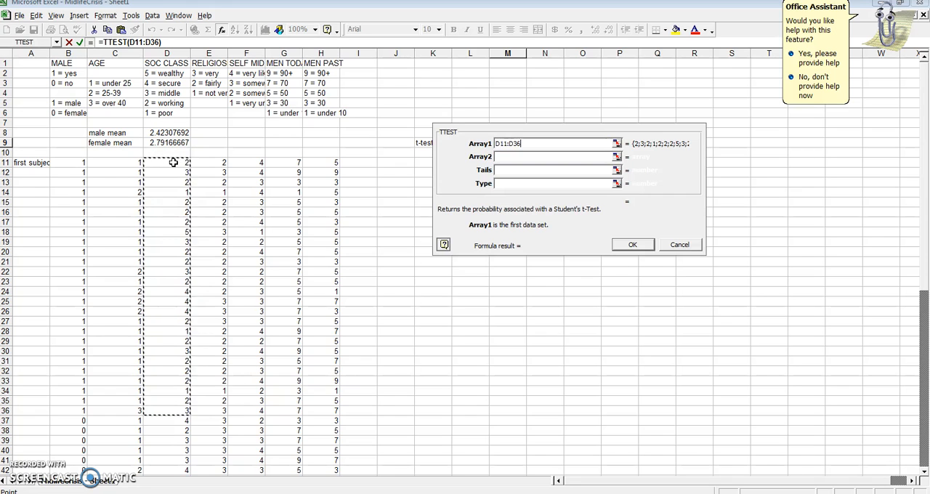
Set the TTEST Array2 to the female SOC CLASS range D37:D60
{"action": "left_click", "coordinate": [616, 157]}
{"action": "left_click", "coordinate": [170, 422]}
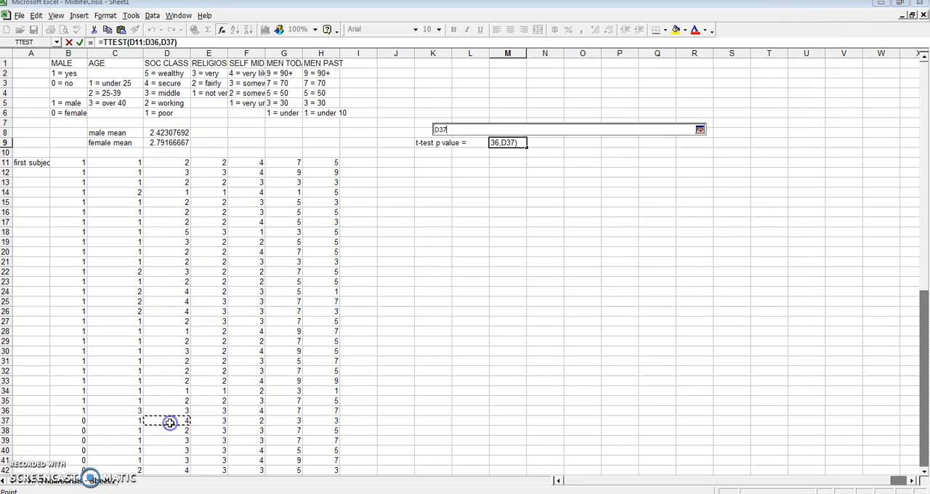
{"action": "key", "text": "shift+Down"}
{"action": "key", "text": "shift+Down"}
{"action": "key", "text": "shift+Down"}
{"action": "key", "text": "shift+Down"}
{"action": "key", "text": "shift+Down"}
{"action": "key", "text": "shift+Down"}
{"action": "key", "text": "shift+Down"}
{"action": "key", "text": "shift+Down"}
{"action": "key", "text": "shift+Down"}
{"action": "key", "text": "shift+Down"}
{"action": "key", "text": "shift+Down"}
{"action": "key", "text": "shift+Down"}
{"action": "key", "text": "shift+Down"}
{"action": "key", "text": "shift+Down"}
{"action": "key", "text": "shift+Down"}
{"action": "key", "text": "shift+Down"}
{"action": "key", "text": "shift+Down"}
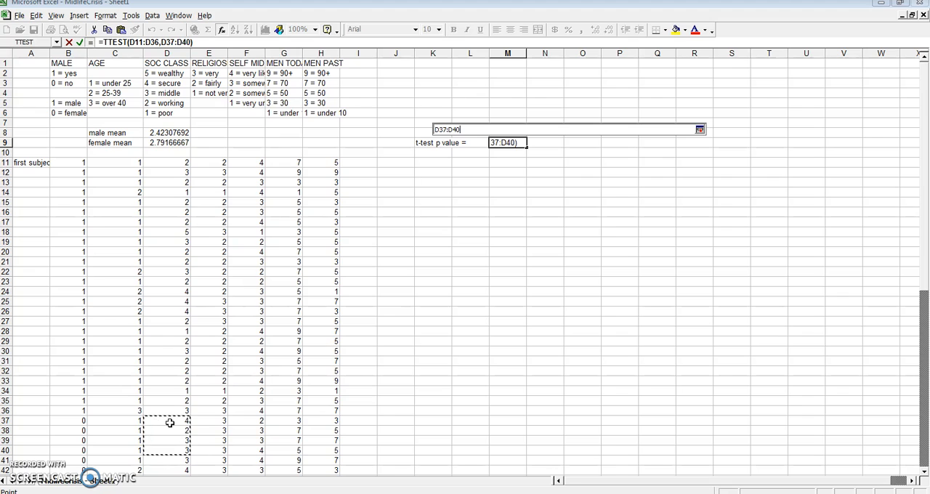
{"action": "key", "text": "shift+Down"}
{"action": "key", "text": "shift+Down"}
{"action": "key", "text": "shift+Down"}
{"action": "key", "text": "shift+Down"}
{"action": "key", "text": "shift+Down"}
{"action": "key", "text": "shift+Down"}
{"action": "key", "text": "shift+Down"}
{"action": "key", "text": "shift+Down"}
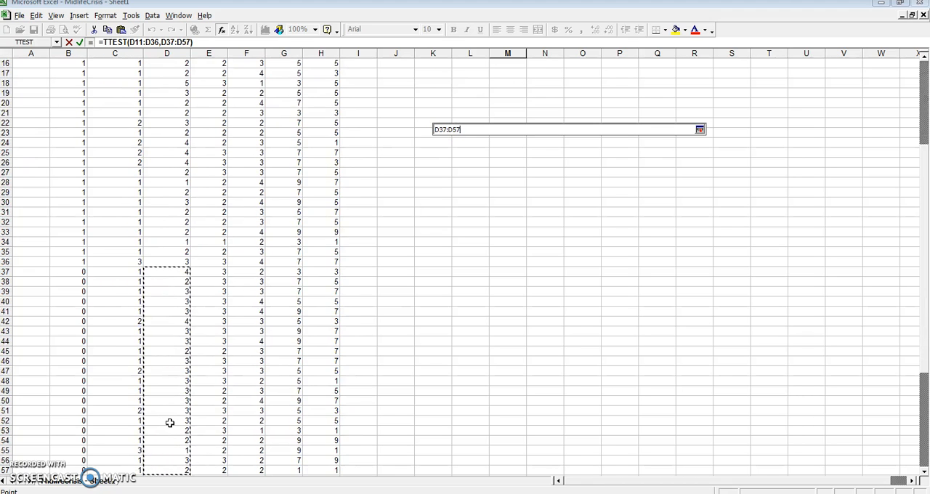
{"action": "key", "text": "shift+Up"}
{"action": "key", "text": "shift+Up"}
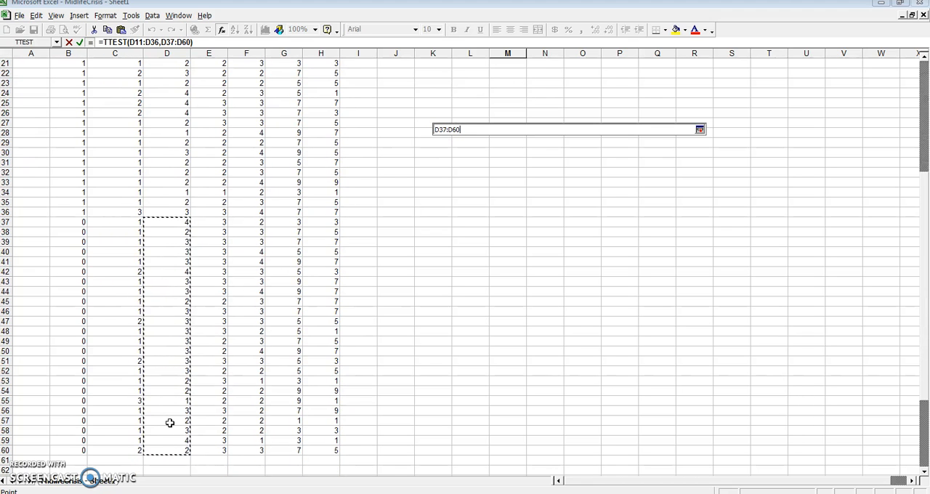
{"action": "key", "text": "Return"}
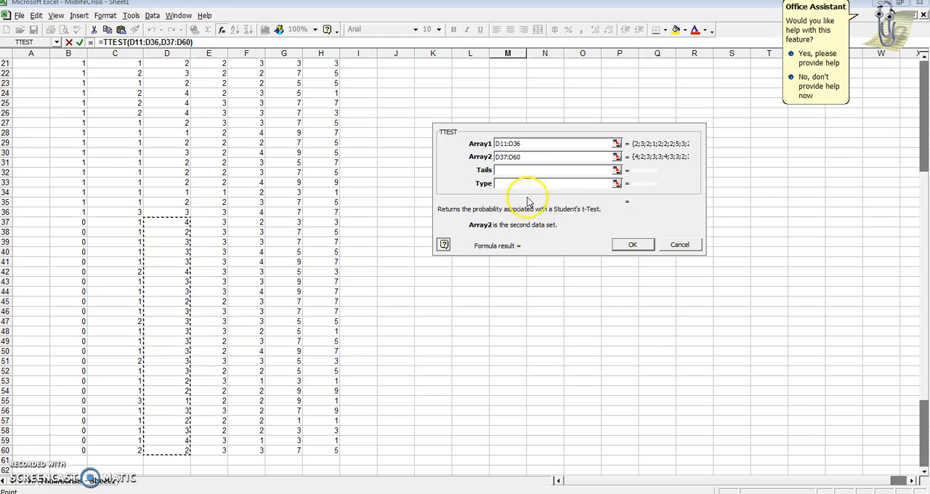
Set the TTEST Tails to 2 and Type to 3, and finish the function
{"action": "left_click", "coordinate": [607, 170]}
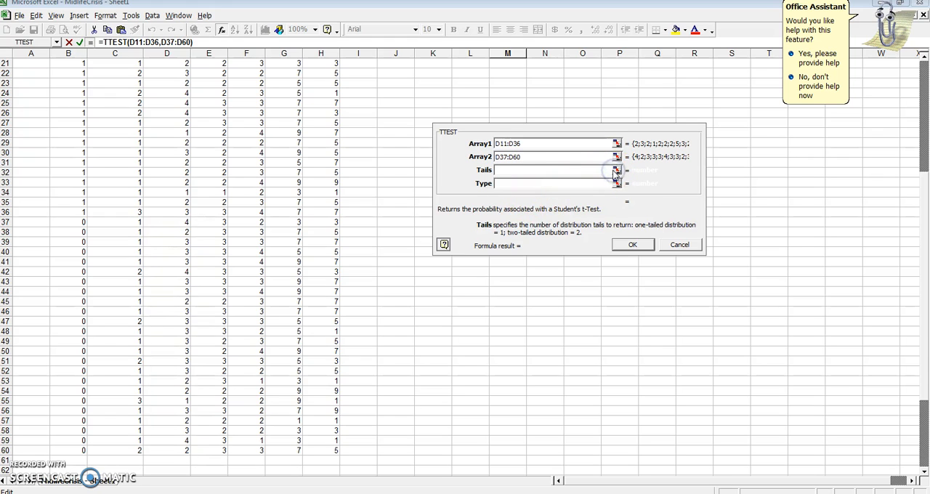
{"action": "type", "text": "2"}
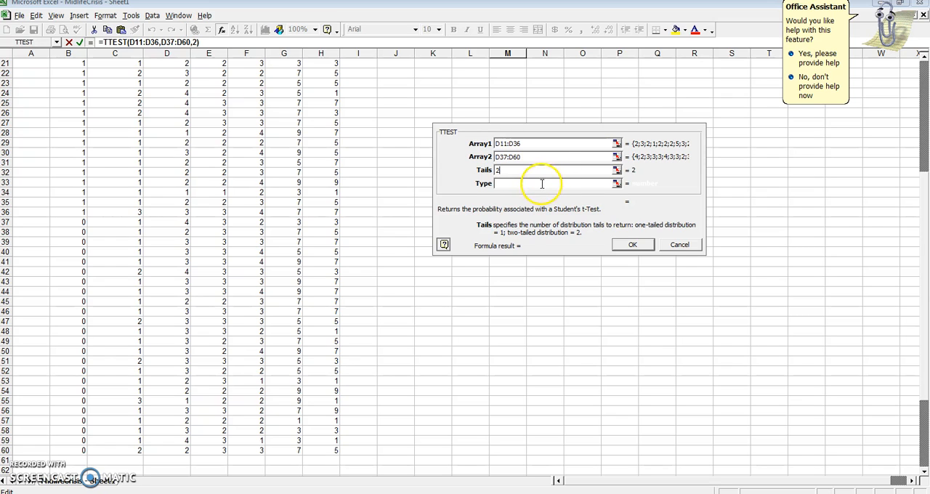
{"action": "left_click", "coordinate": [536, 183]}
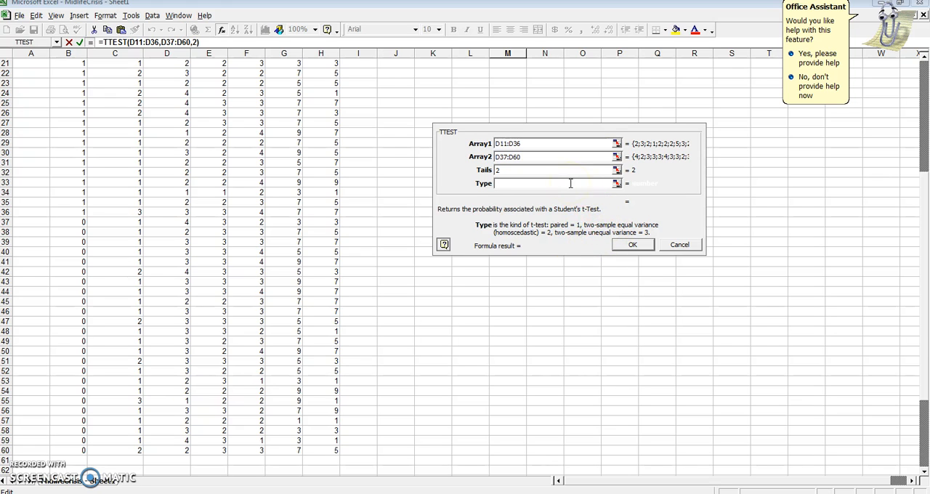
{"action": "type", "text": "3"}
{"action": "left_click", "coordinate": [629, 245]}
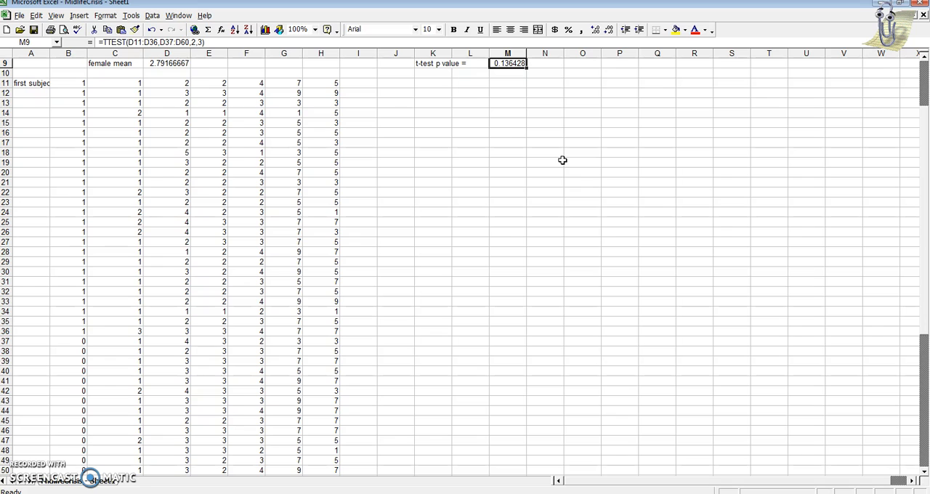
Note 'not significant' in M10 below the t-test p value
{"action": "key", "text": "Left"}
{"action": "key", "text": "Left"}
{"action": "key", "text": "Left"}
{"action": "key", "text": "Left"}
{"action": "key", "text": "Left"}
{"action": "key", "text": "Left"}
{"action": "key", "text": "Left"}
{"action": "key", "text": "Left"}
{"action": "key", "text": "Left"}
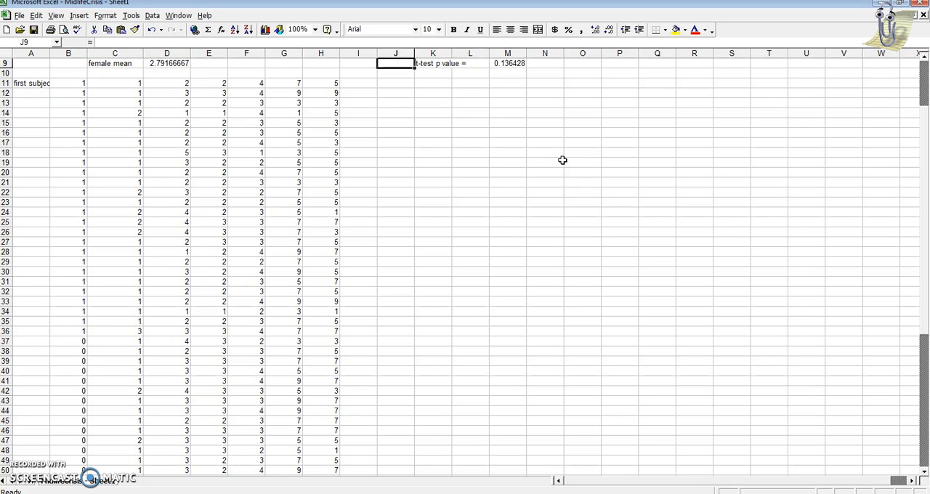
{"action": "key", "text": "Up"}
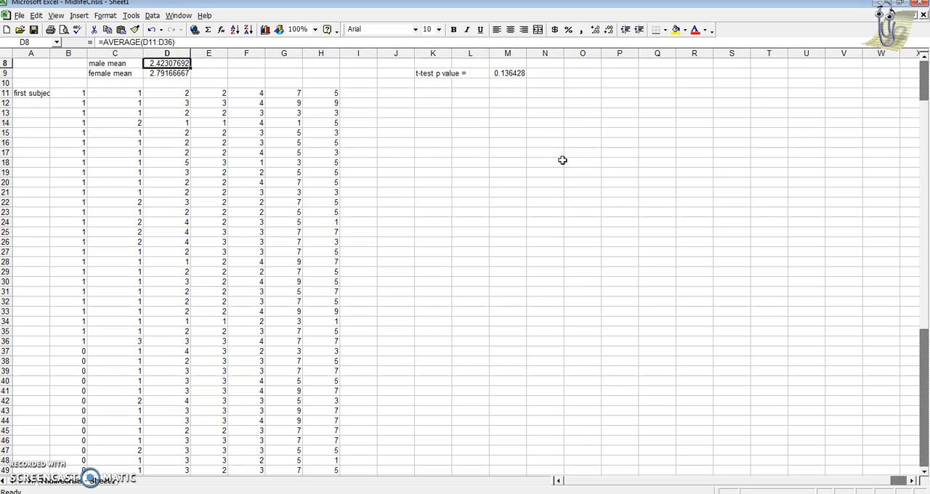
{"action": "key", "text": "Down"}
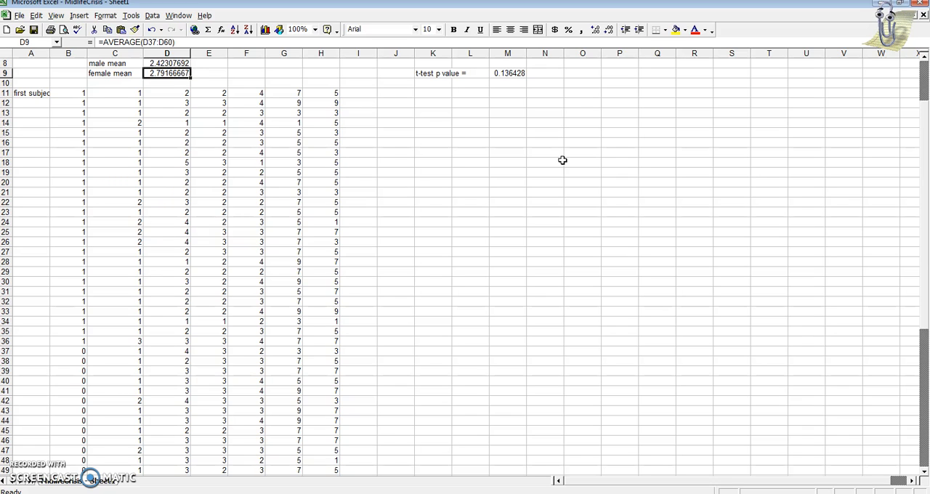
{"action": "key", "text": "Right"}
{"action": "key", "text": "Right"}
{"action": "key", "text": "Right"}
{"action": "key", "text": "Right"}
{"action": "key", "text": "Right"}
{"action": "key", "text": "Right"}
{"action": "key", "text": "Right"}
{"action": "key", "text": "Right"}
{"action": "key", "text": "Down"}
{"action": "key", "text": "Right"}
{"action": "type", "text": "not signific"}
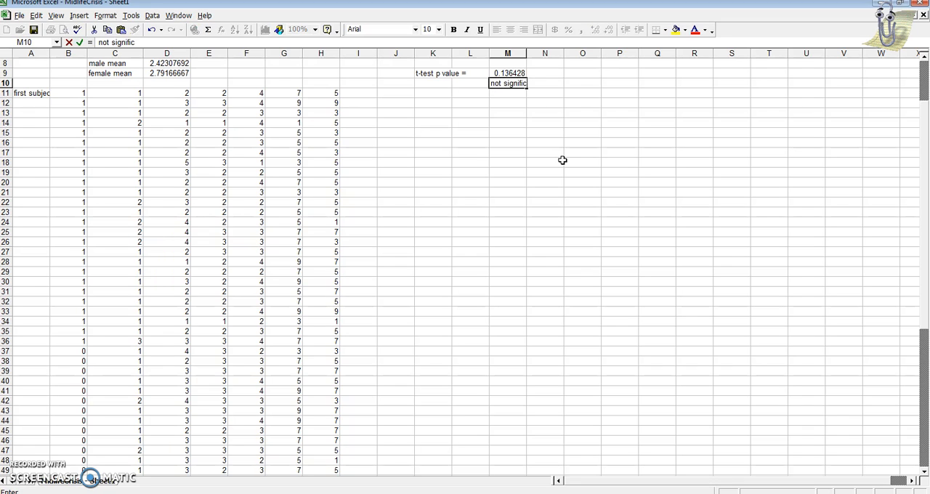
{"action": "type", "text": "ant"}
{"action": "key", "text": "Return"}
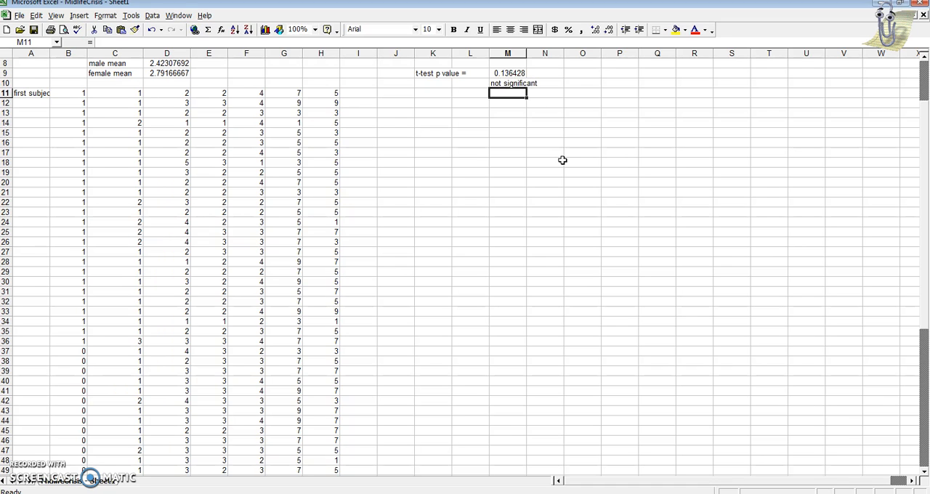
Add 'cannot reject the null' in M11
{"action": "type", "text": "cannot reject the n"}
{"action": "type", "text": "jul"}
{"action": "key", "text": "BackSpace"}
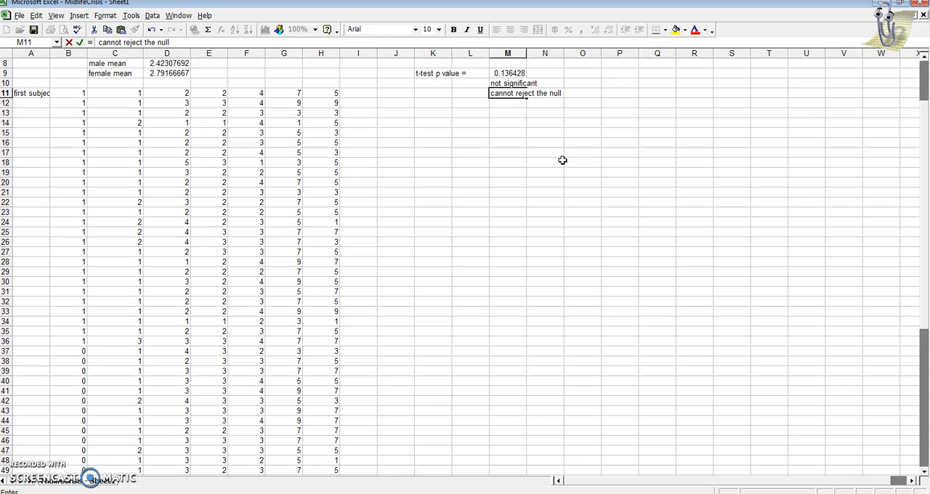
{"action": "key", "text": "Return"}
{"action": "key", "text": "Return"}
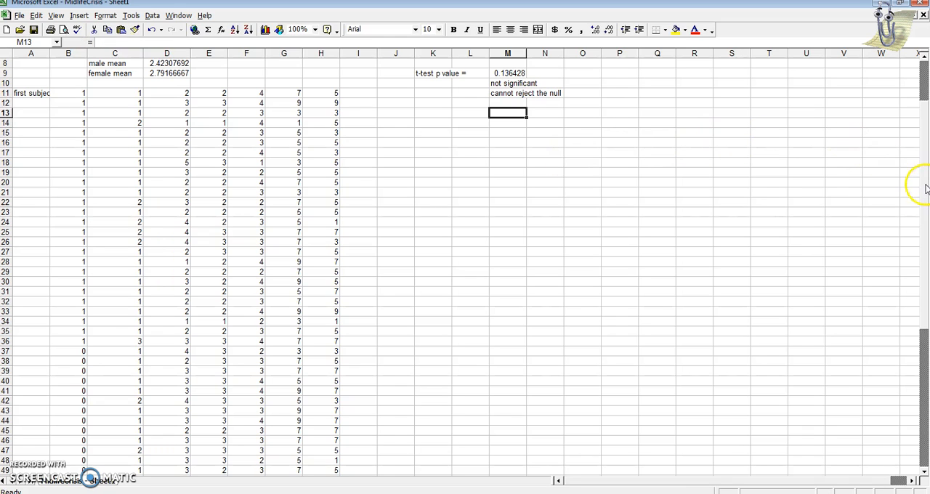
Close Excel without saving changes to the MidlifeCrisis - Sheet1 file
{"action": "scroll", "coordinate": [918, 134], "scroll_direction": "up", "scroll_amount": 3}
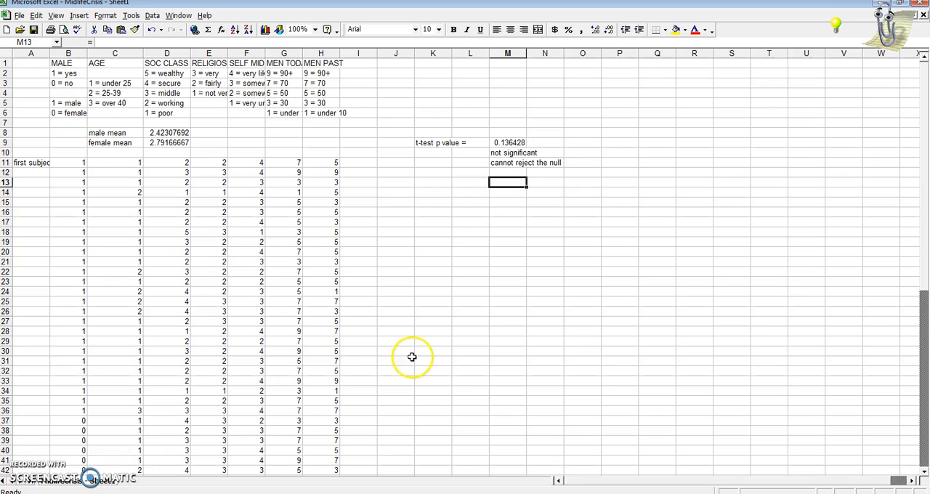
{"action": "left_click", "coordinate": [921, 14]}
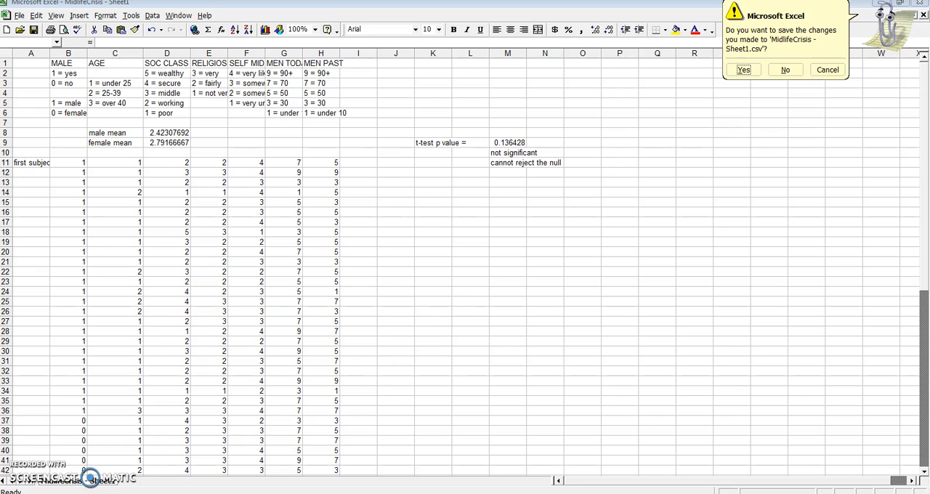
{"action": "left_click", "coordinate": [785, 70]}
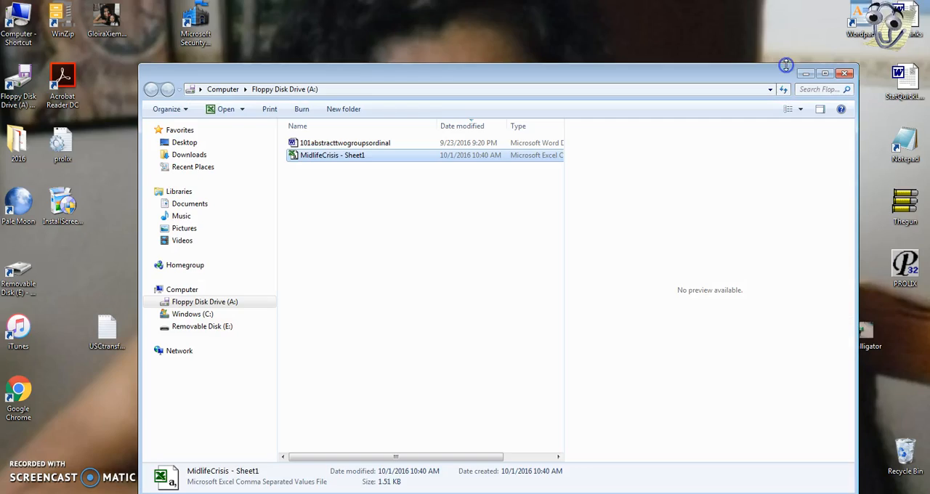